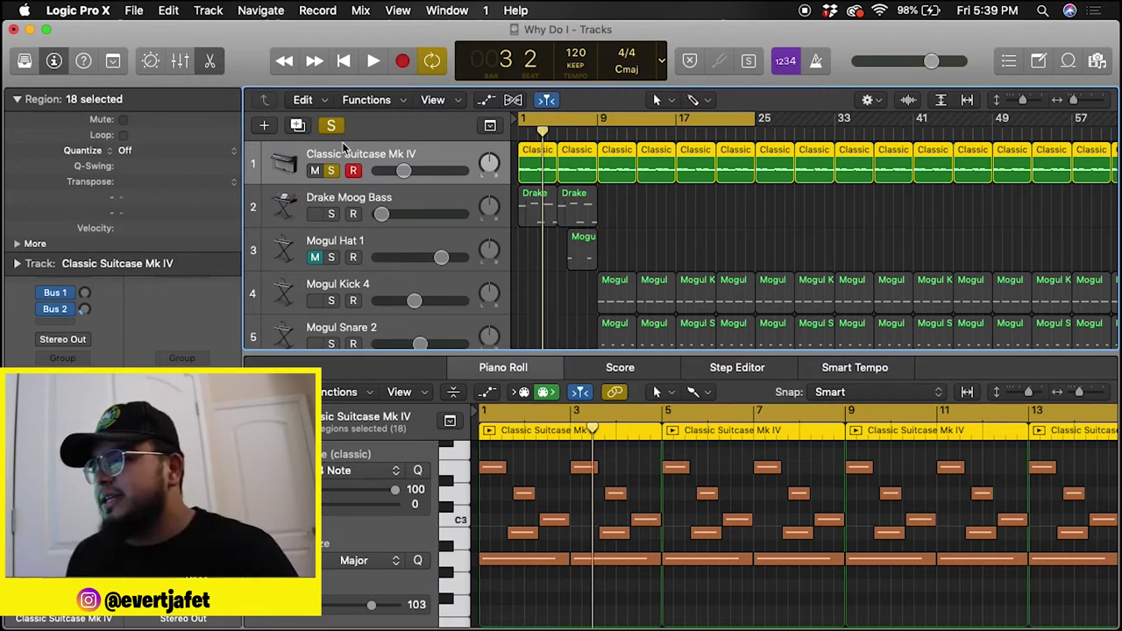
Step: Play the soloed Classic Suitcase Mk IV chord regions from bar 1, then stop
key(space)
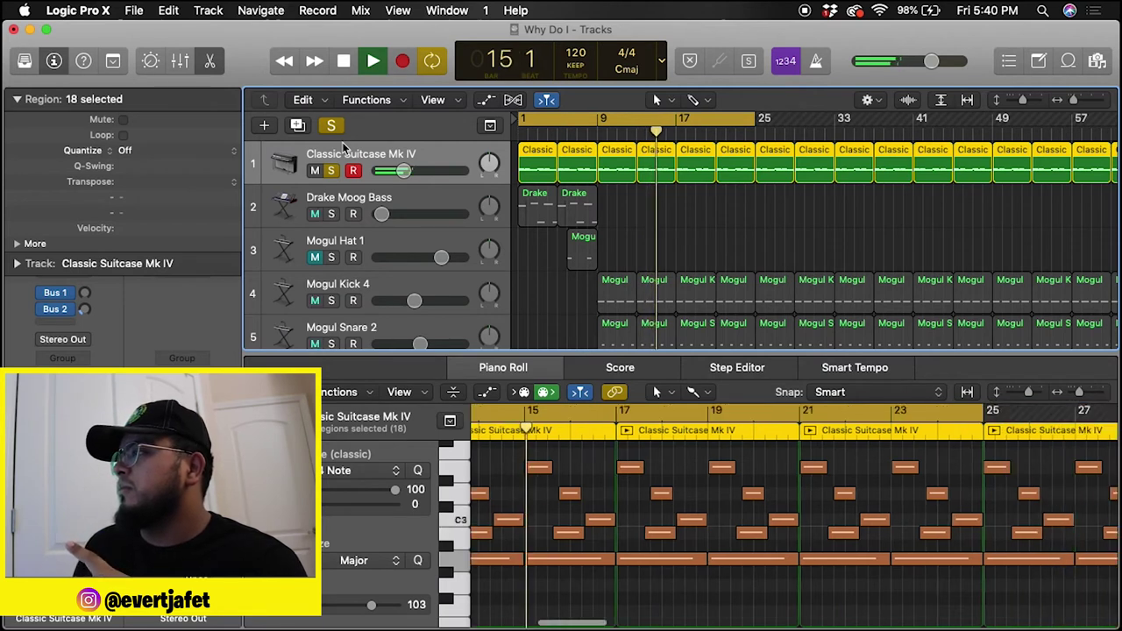
key(space)
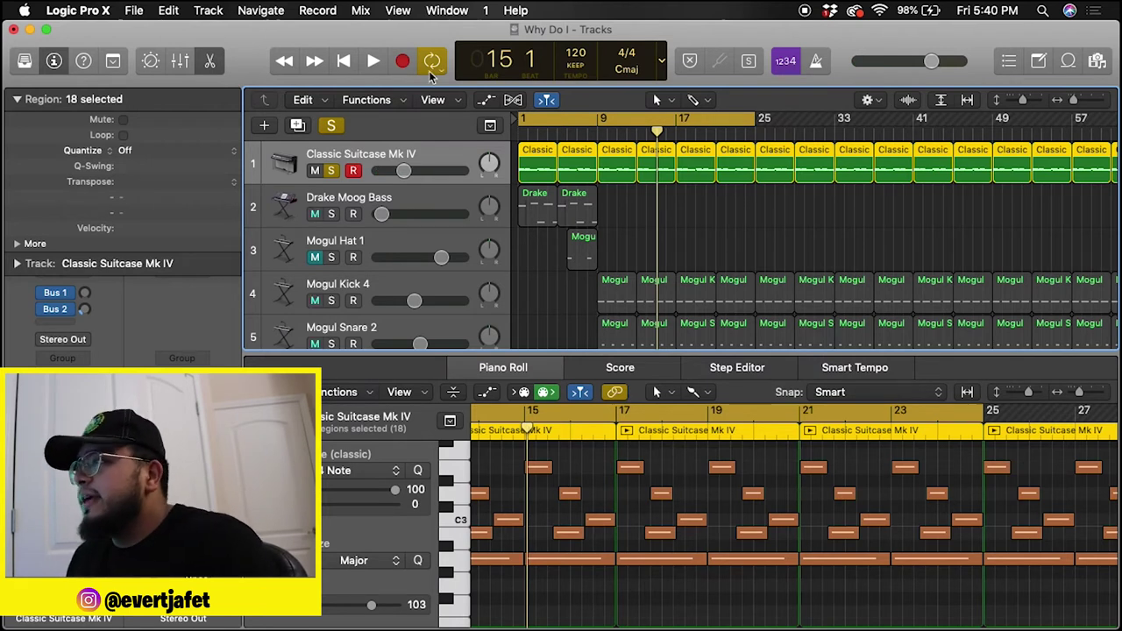
Step: Shorten the cycle to bars 1–9, solo Drake Moog Bass, and play from the start
drag(750, 119, 599, 114)
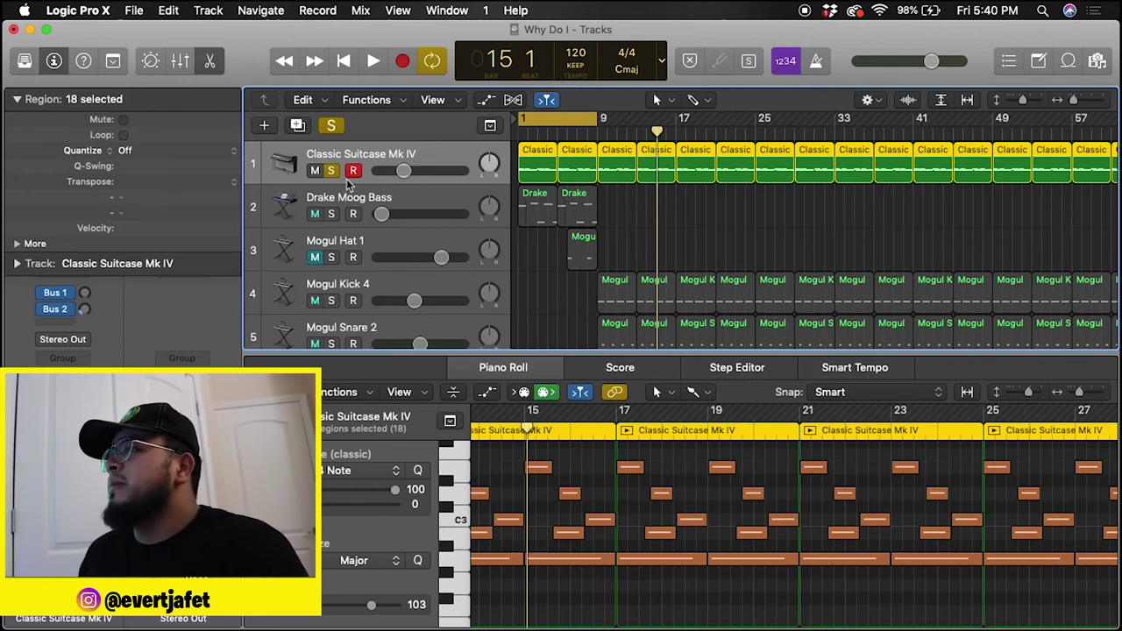
click(330, 215)
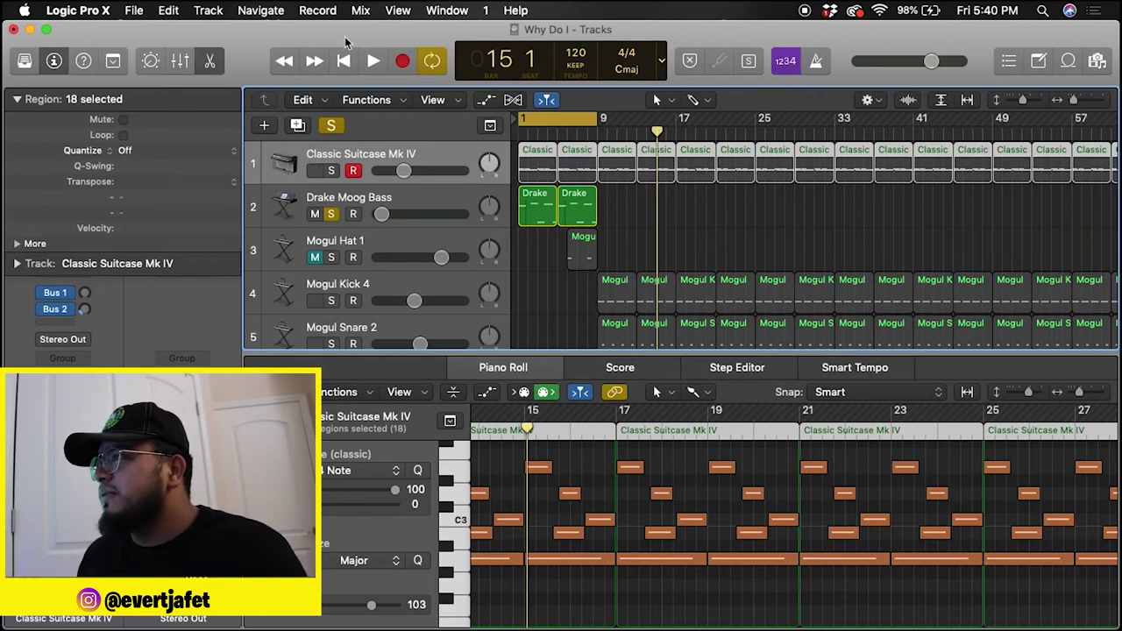
click(344, 61)
key(super+Right)
key(super+Right)
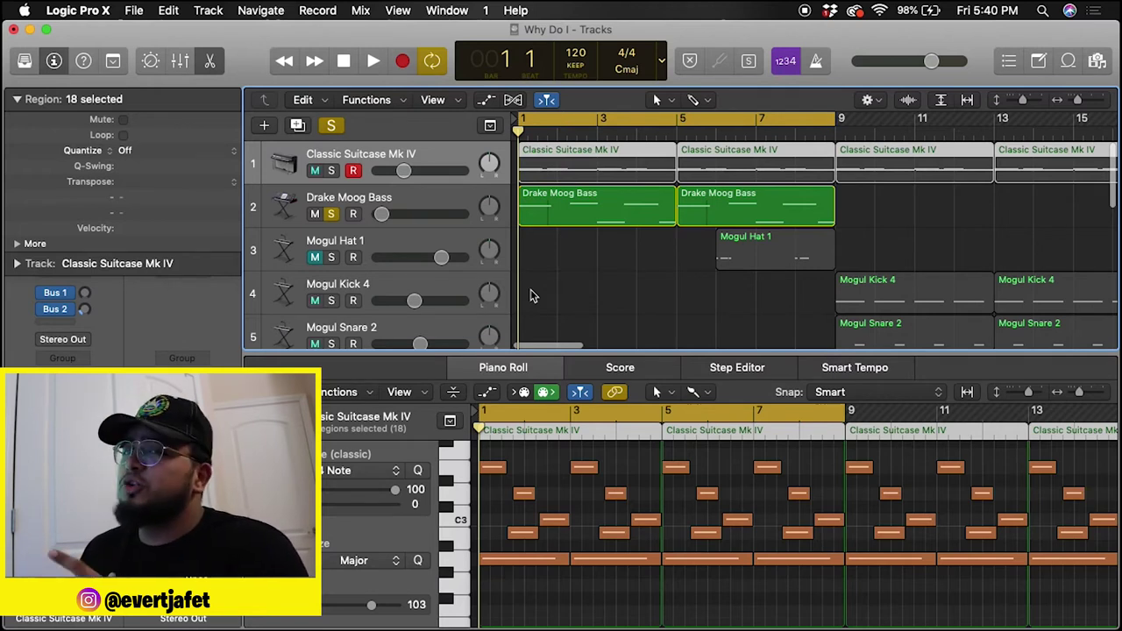
key(space)
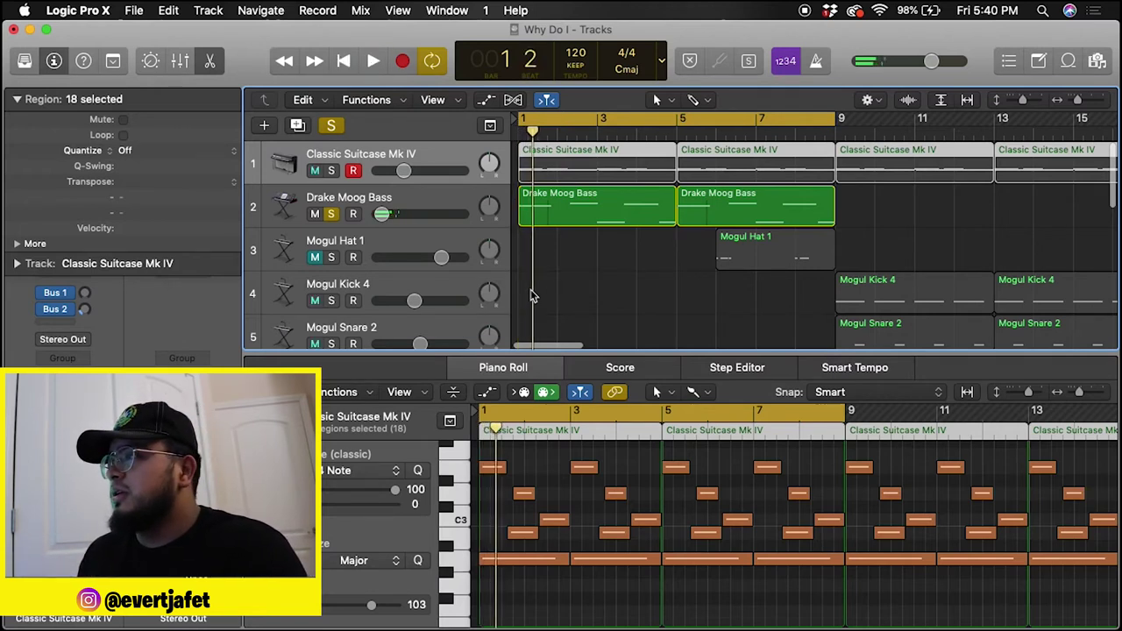
Step: Ride the Drake Moog Bass fader between about -17 and -23.5 dB, then stop at bar 1
click(395, 219)
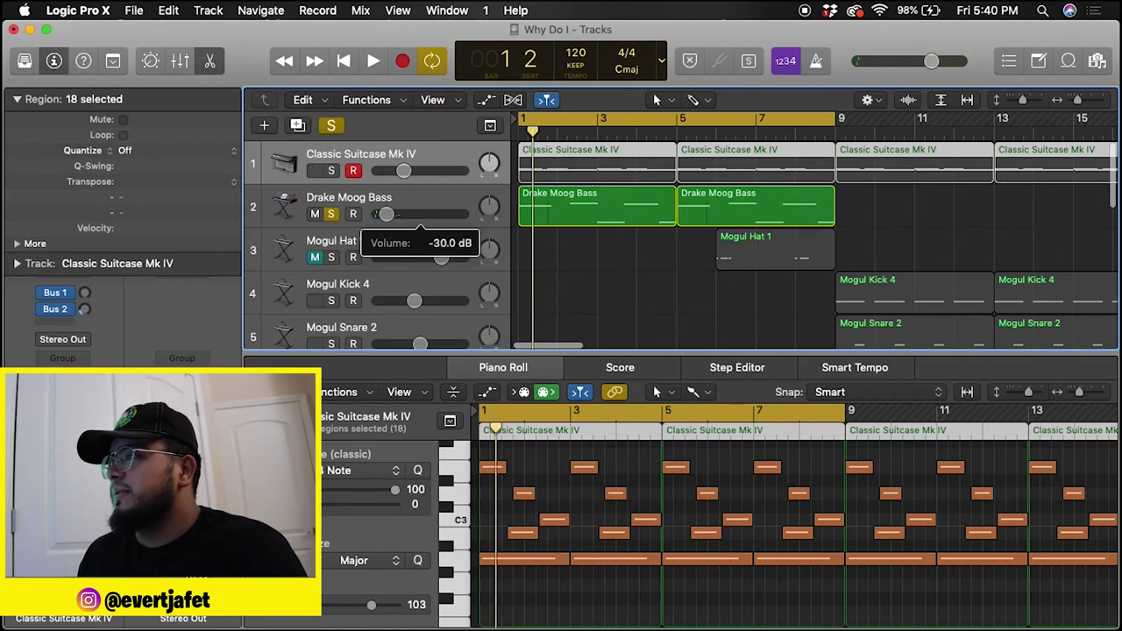
drag(401, 218, 405, 219)
click(404, 217)
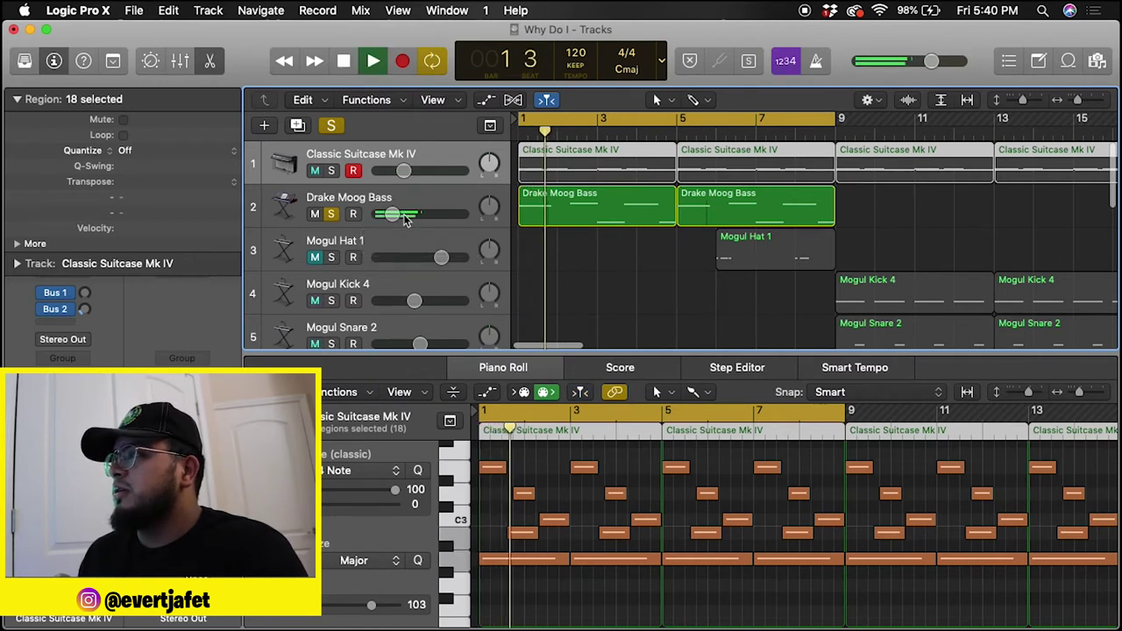
drag(404, 217, 405, 220)
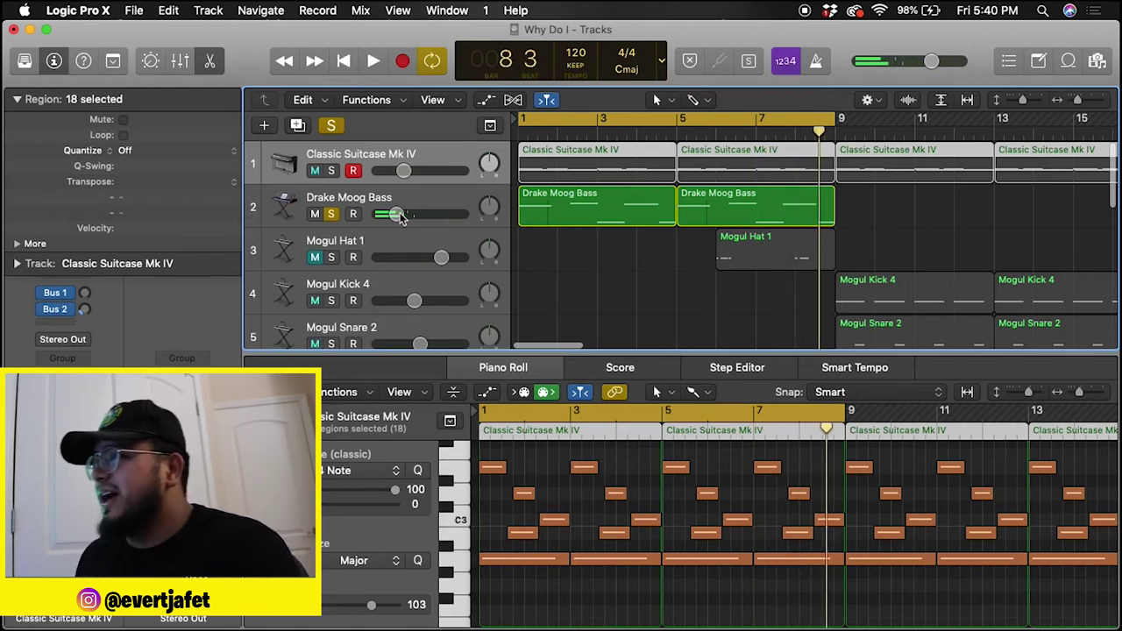
drag(401, 218, 385, 214)
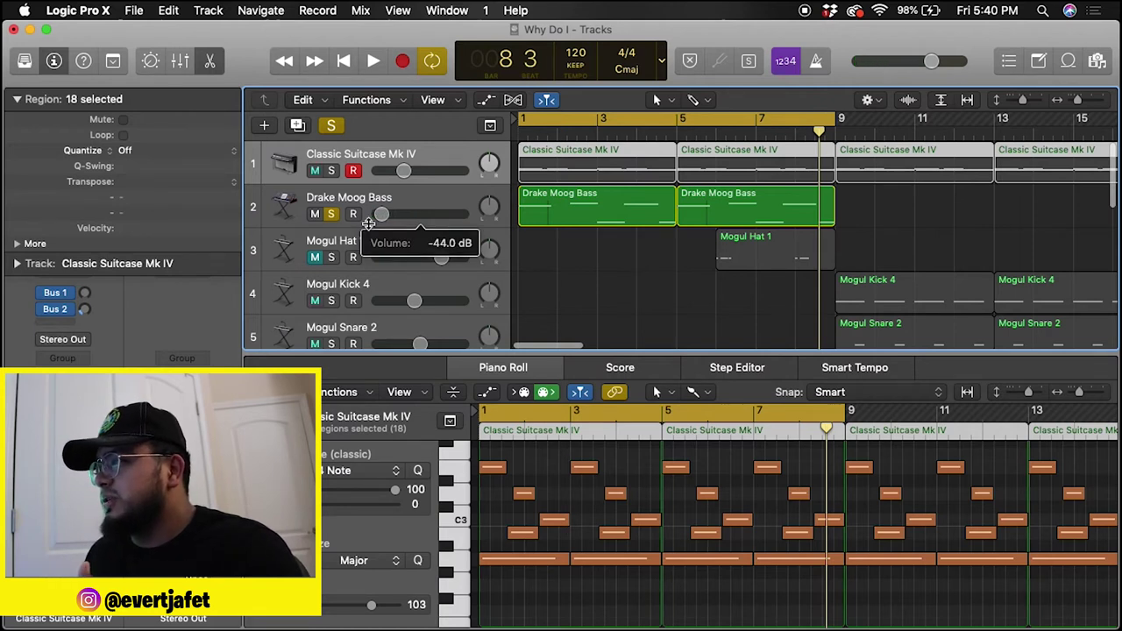
click(349, 63)
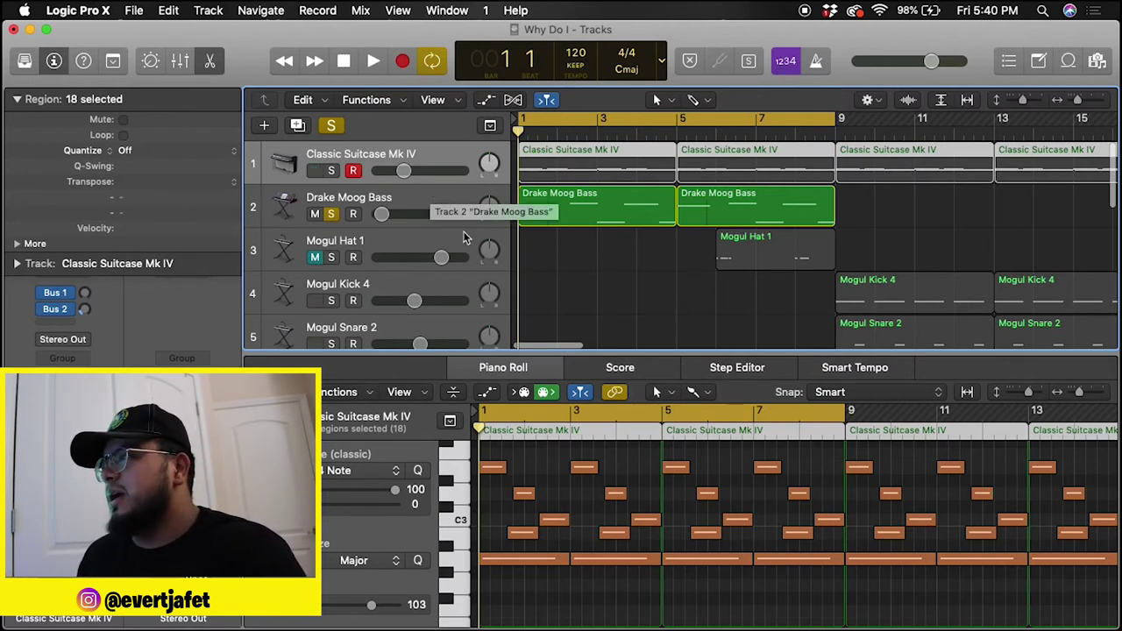
Step: Solo Classic Suitcase Mk IV with the bass, play them together, and set bass near -40 dB
click(332, 170)
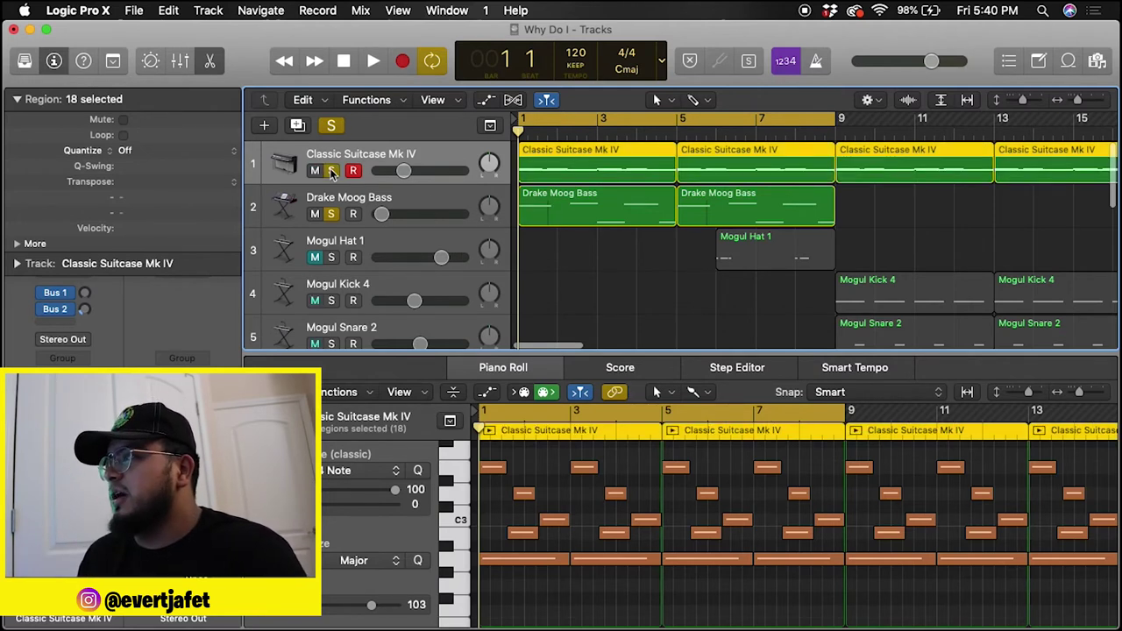
key(space)
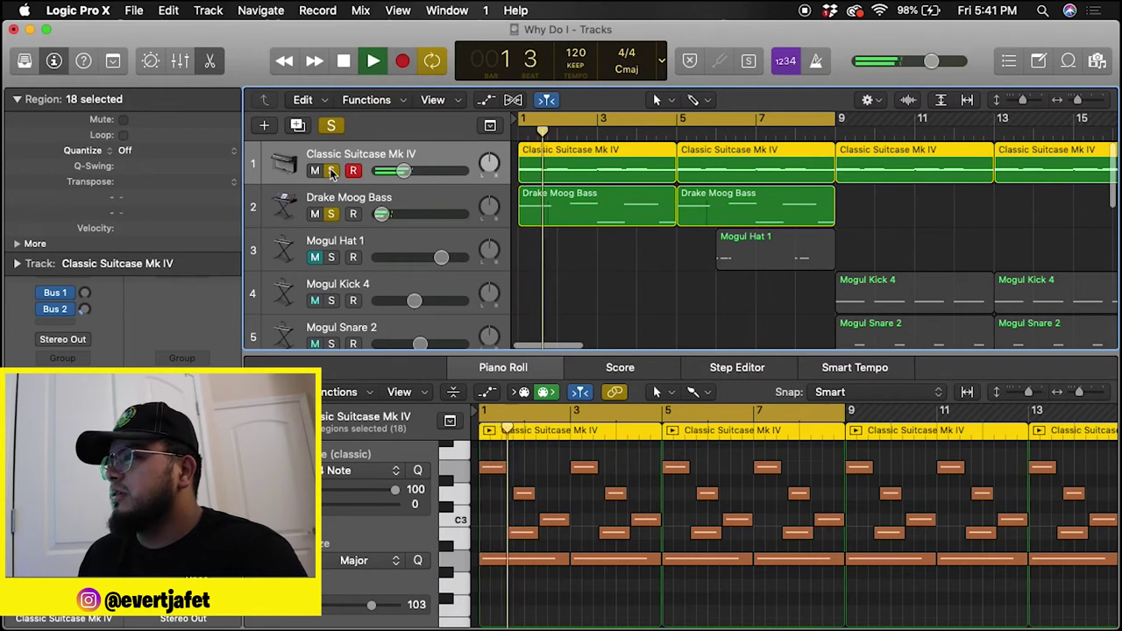
drag(381, 214, 383, 214)
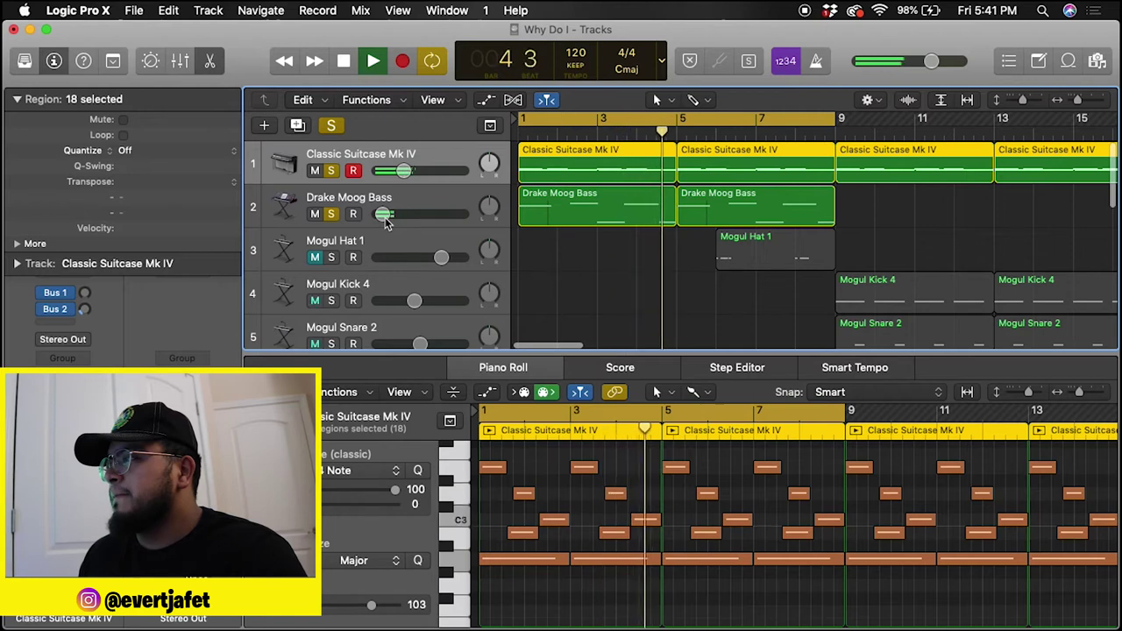
key(space)
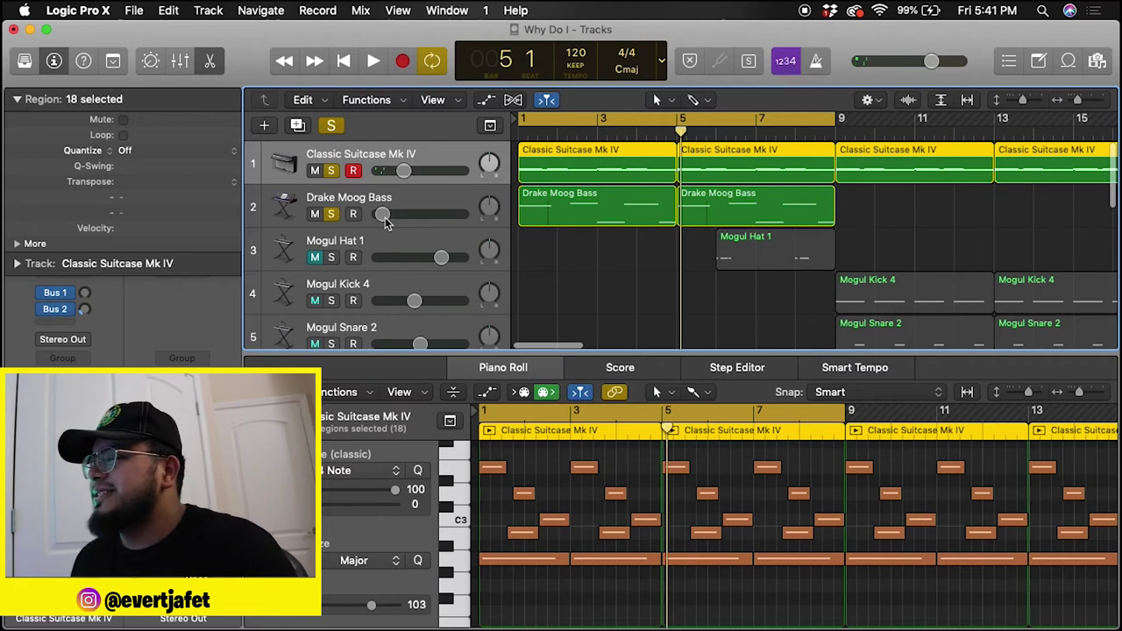
key(Return)
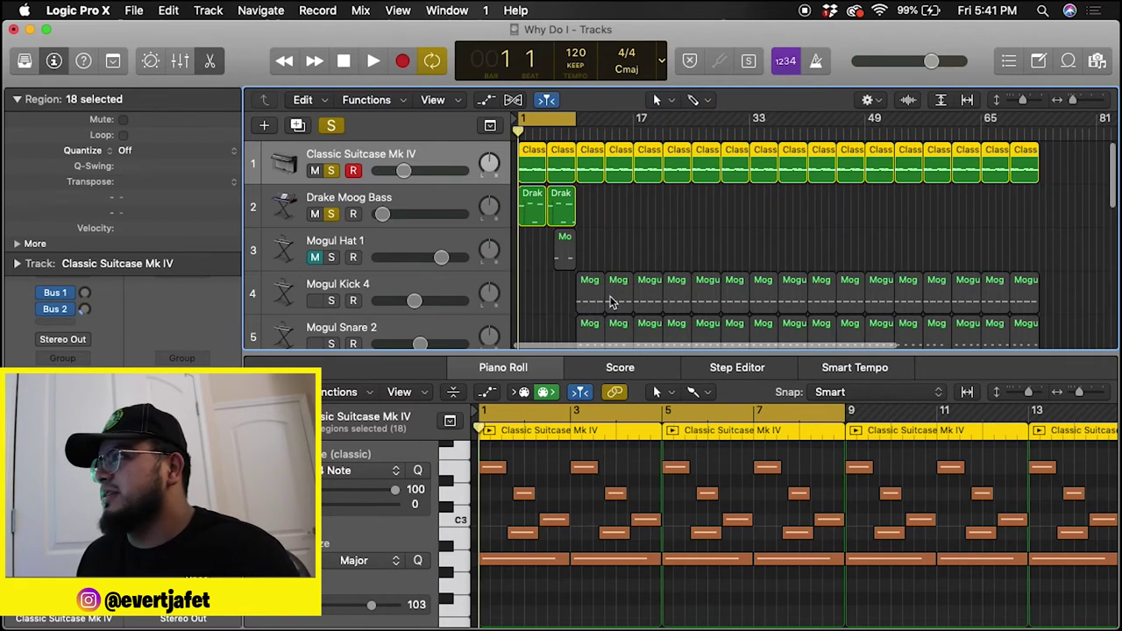
Step: Solo Mogul Hat 1 alongside the piano and bass and play the eight-bar loop through
key(super+Right)
key(super+Right)
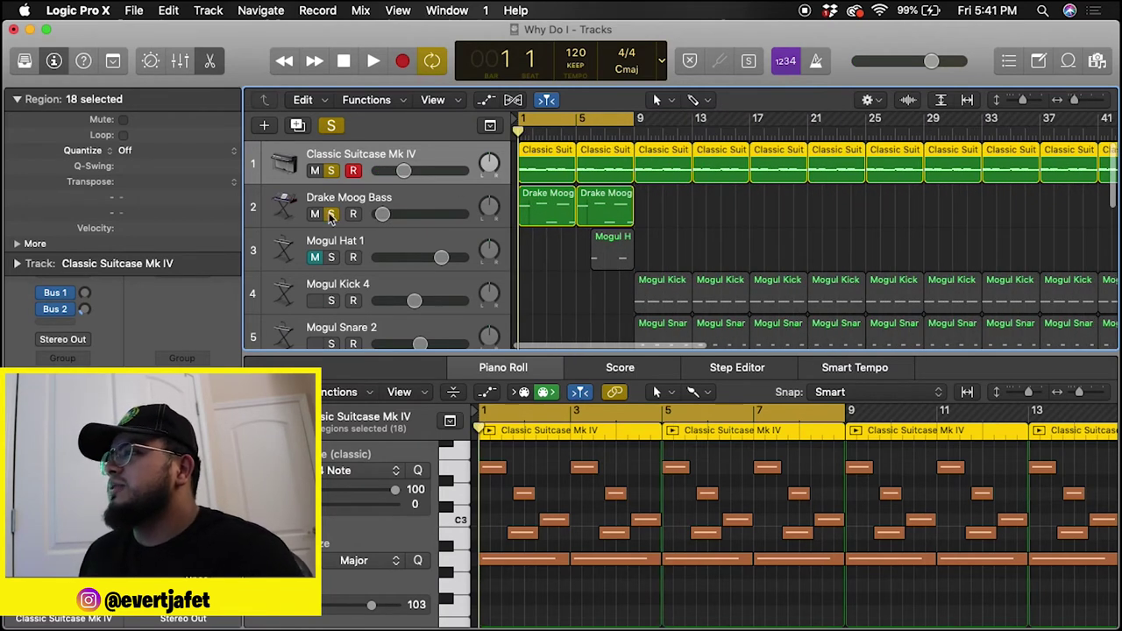
click(331, 256)
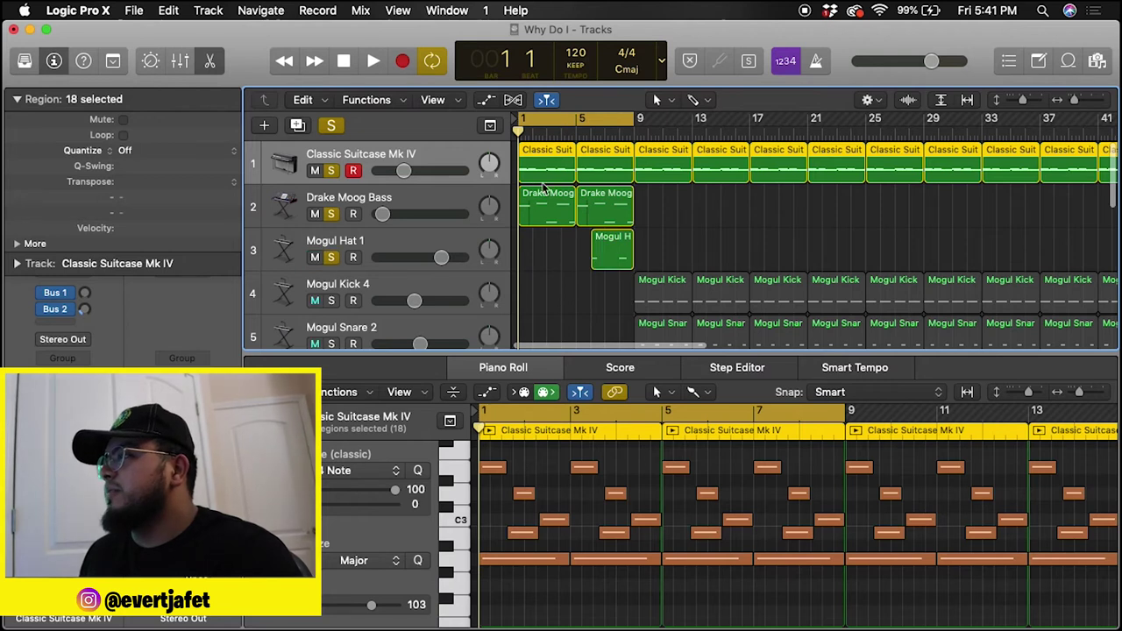
key(space)
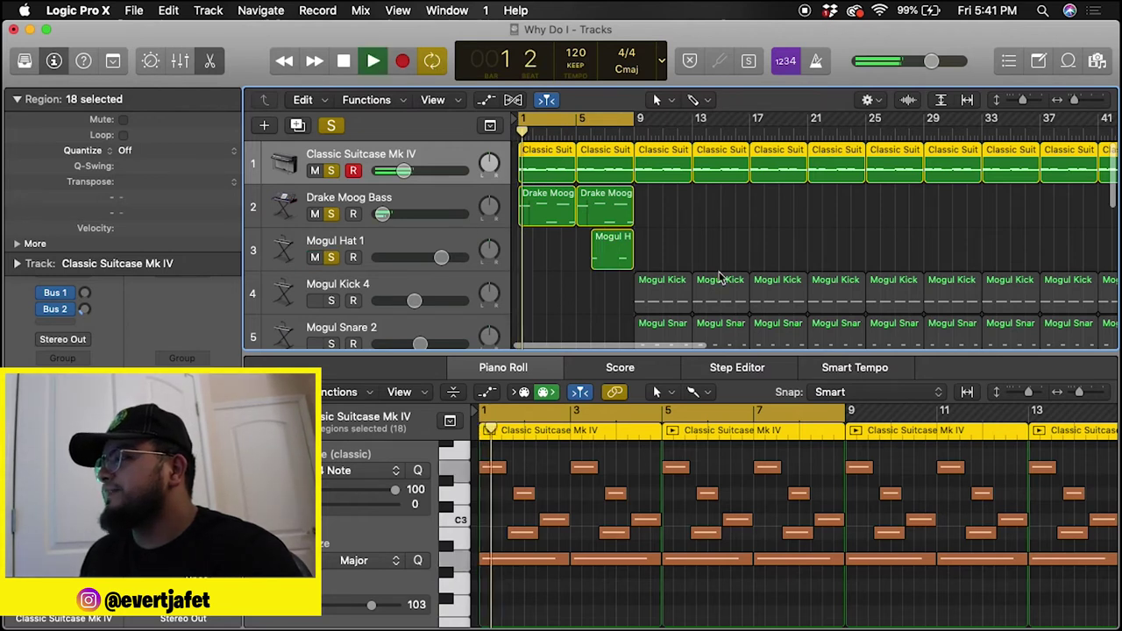
key(super+Left)
key(super+Left)
scroll(722, 294, down, 1)
key(super+Right)
key(super+Right)
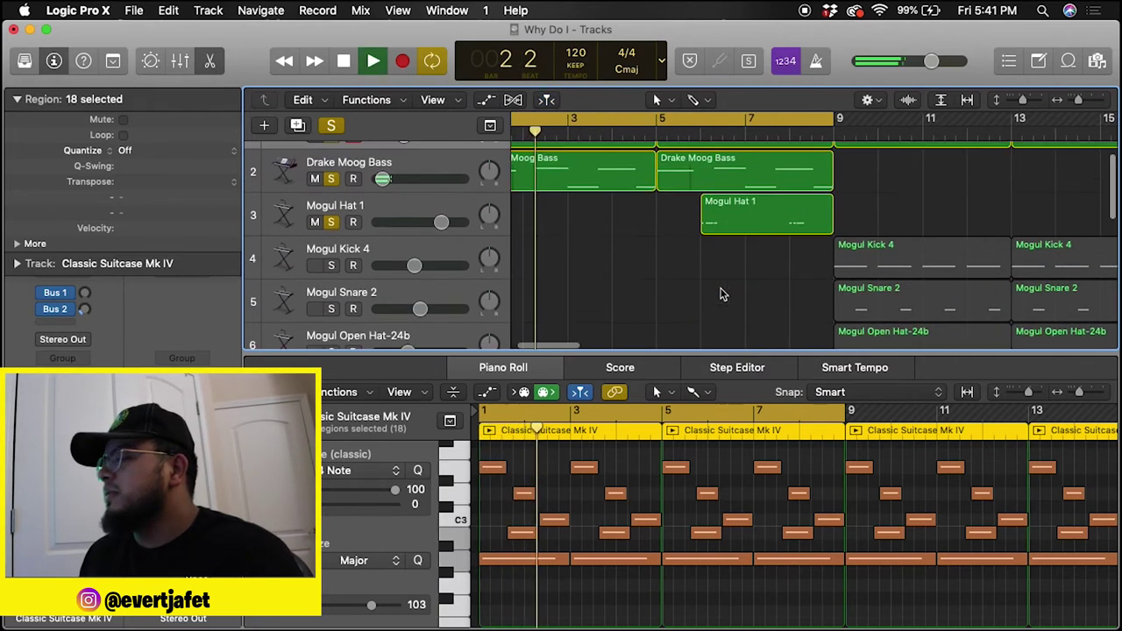
scroll(722, 294, up, 1)
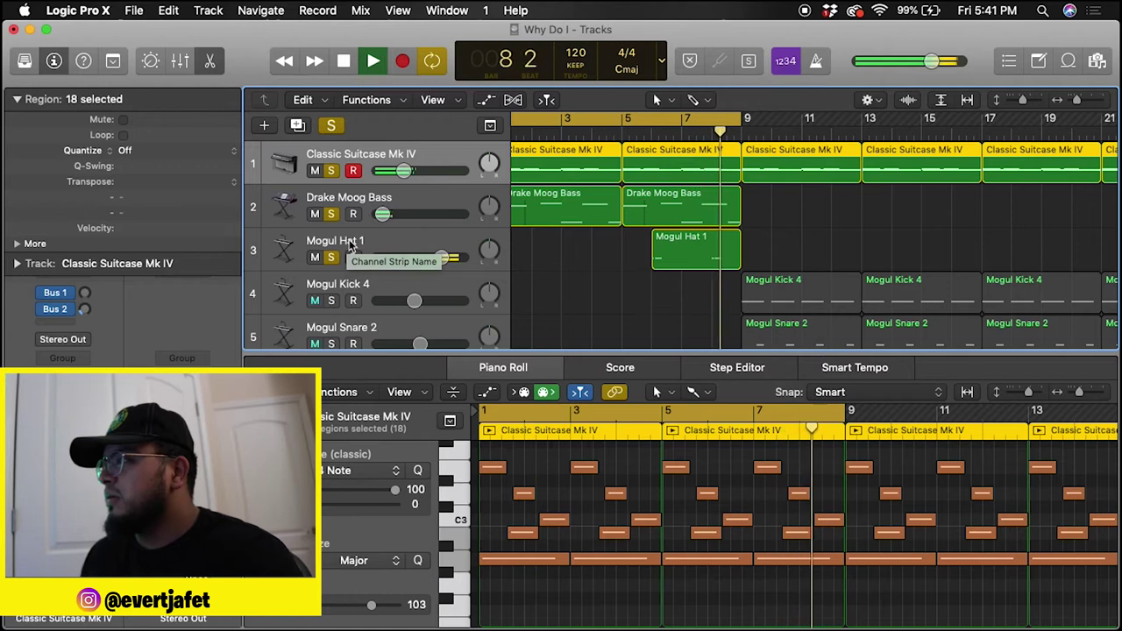
key(space)
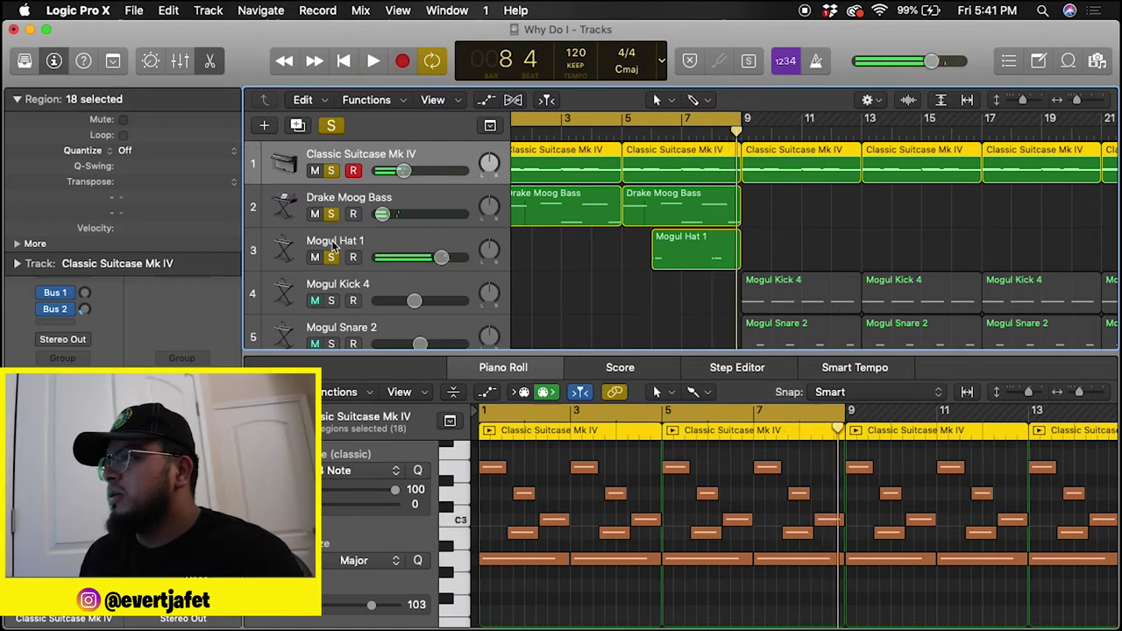
click(349, 247)
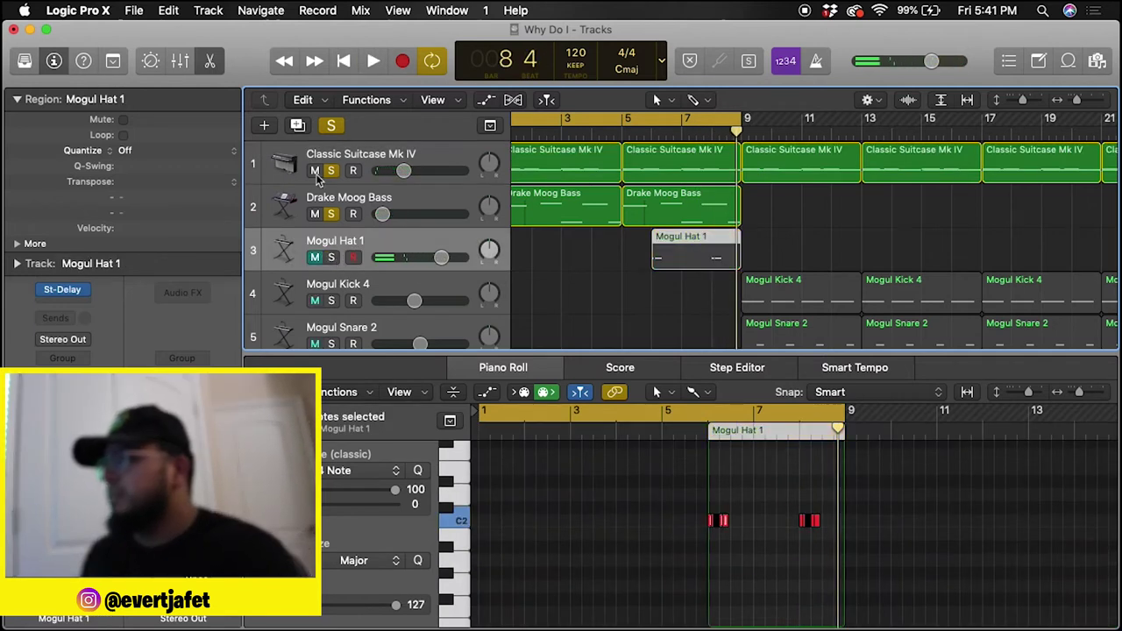
Step: Unsolo Drake Moog Bass and Classic Suitcase Mk IV, and unmute Mogul Hat 1
click(331, 214)
click(332, 170)
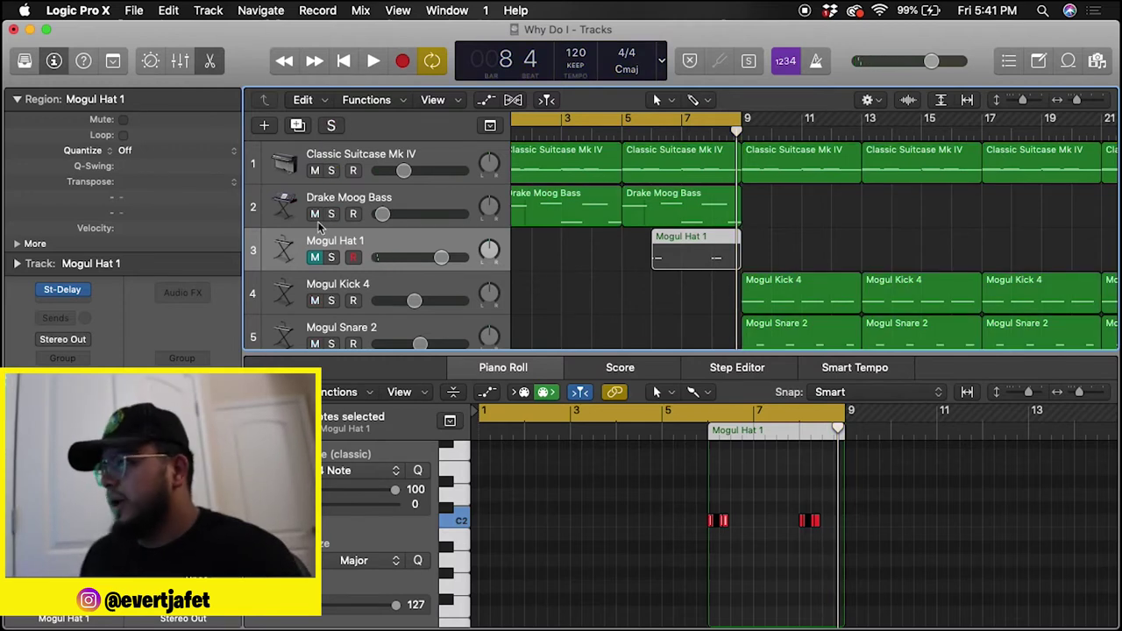
click(315, 257)
Step: Open the Mogul Hat 1 region in the note editor and select its C2 hi-hat roll in bar 8
double_click(672, 249)
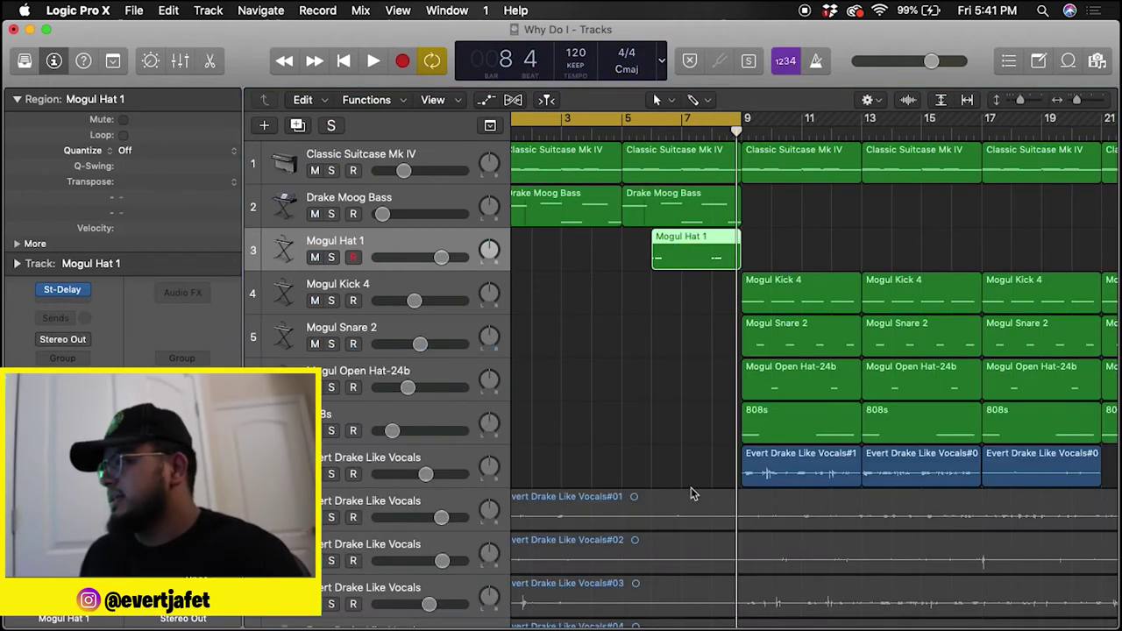
double_click(676, 249)
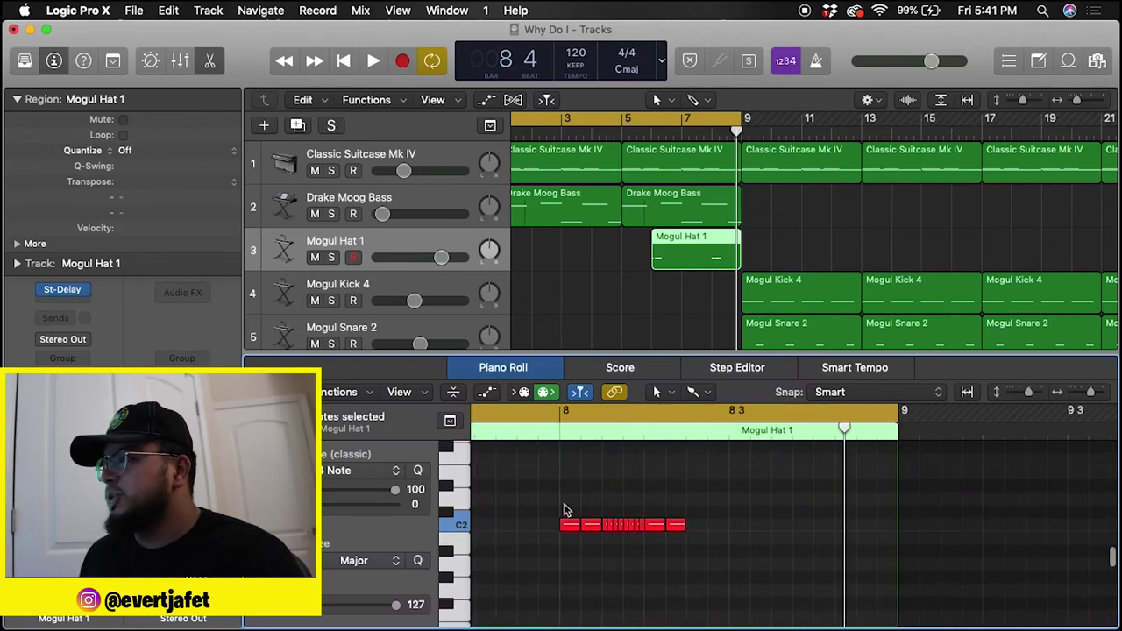
drag(555, 498, 585, 529)
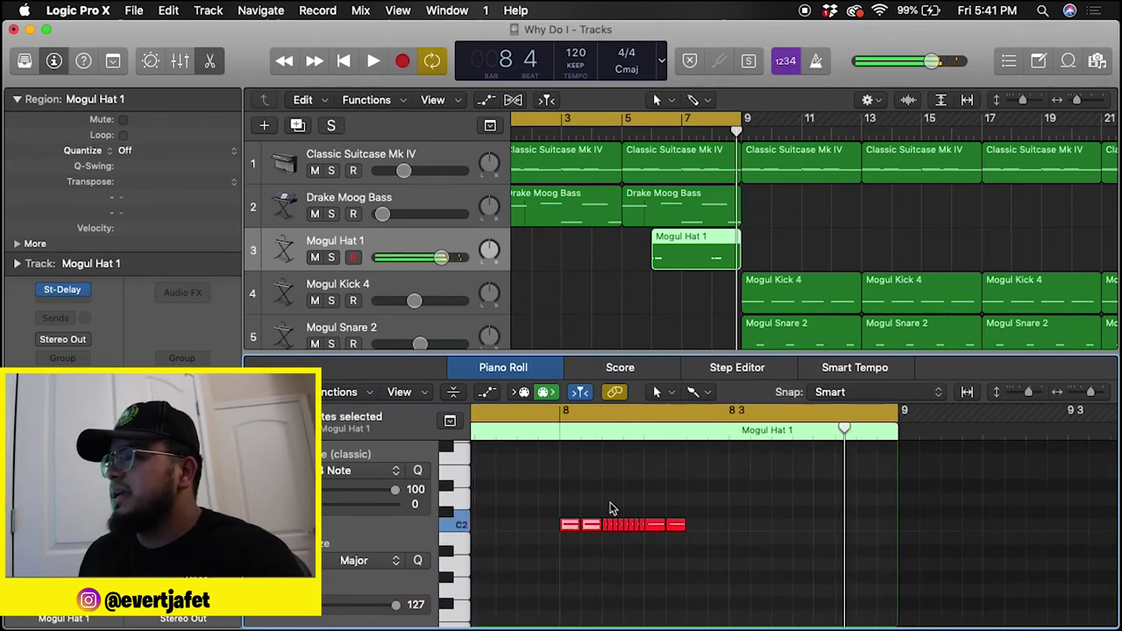
mouse_move(610, 529)
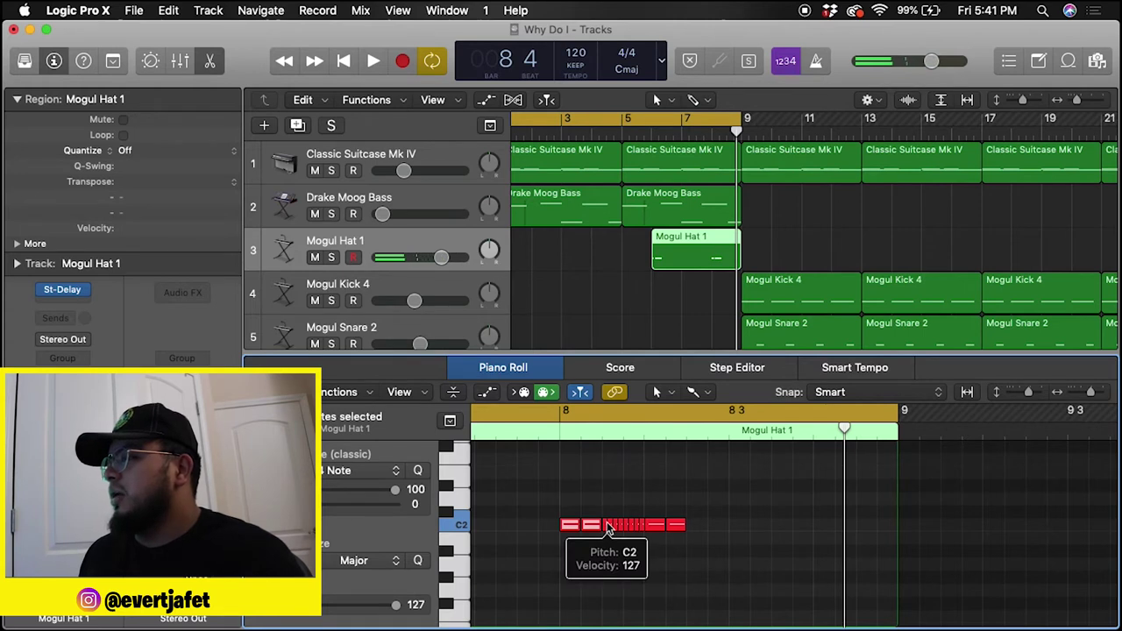
scroll(604, 531, up, 10)
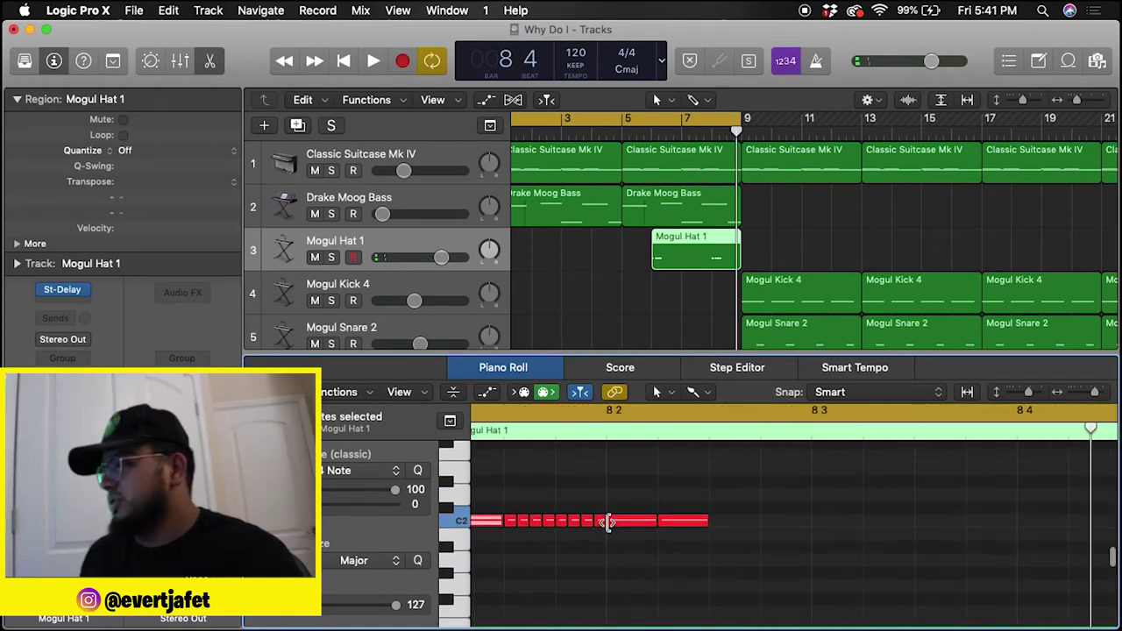
scroll(609, 522, down, 3)
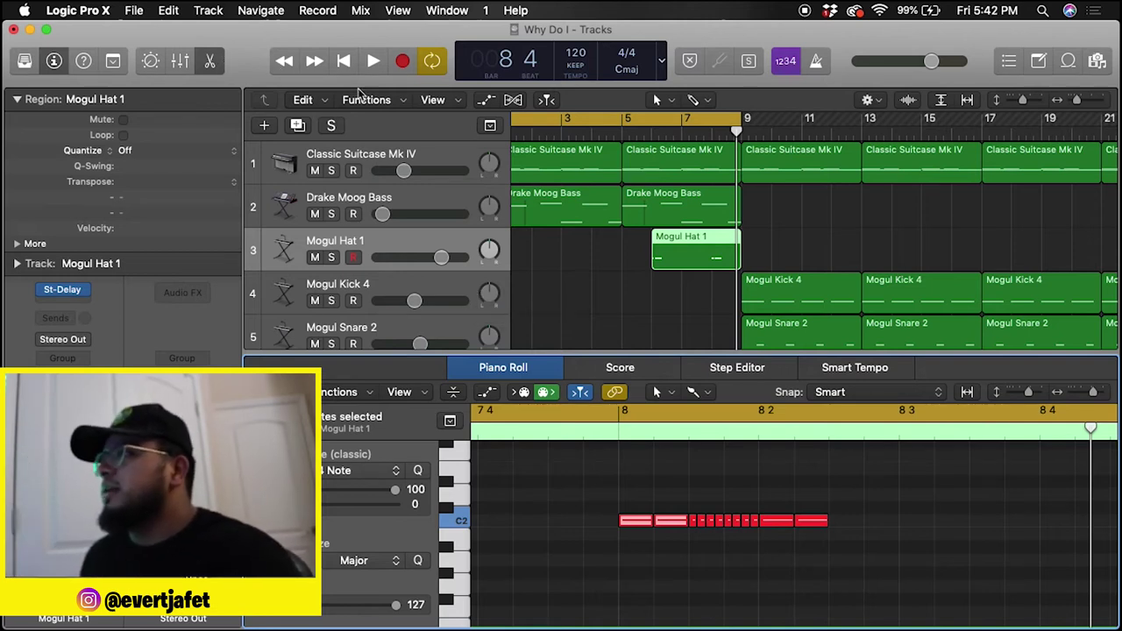
Step: Close the note editor and move the eight-bar cycle range to bars 9–17
click(215, 63)
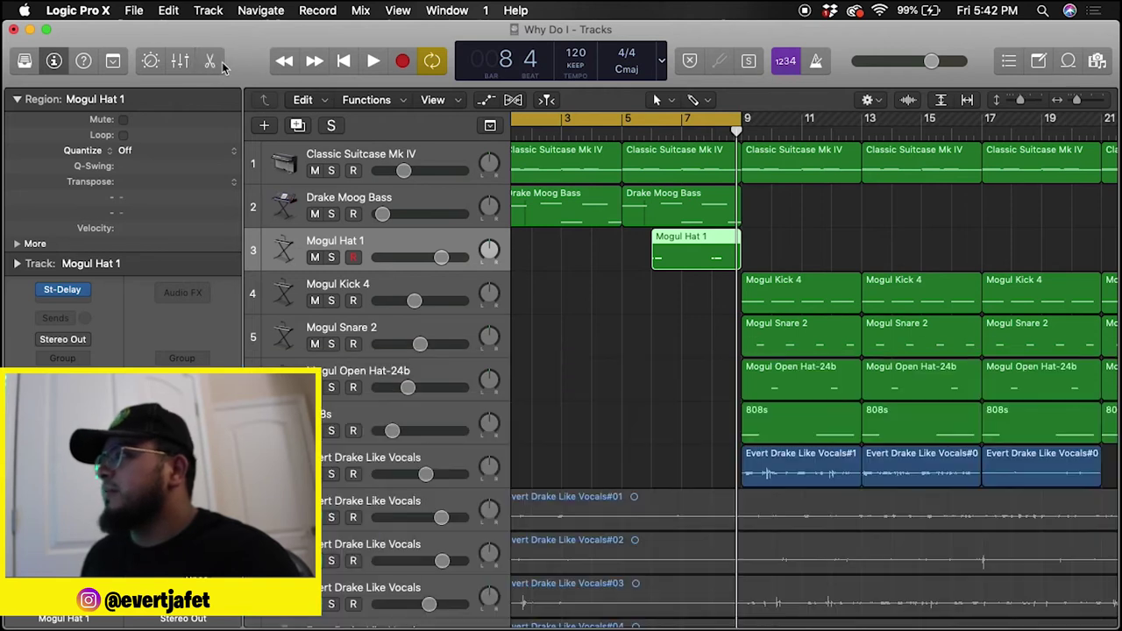
scroll(511, 112, down, 5)
click(435, 65)
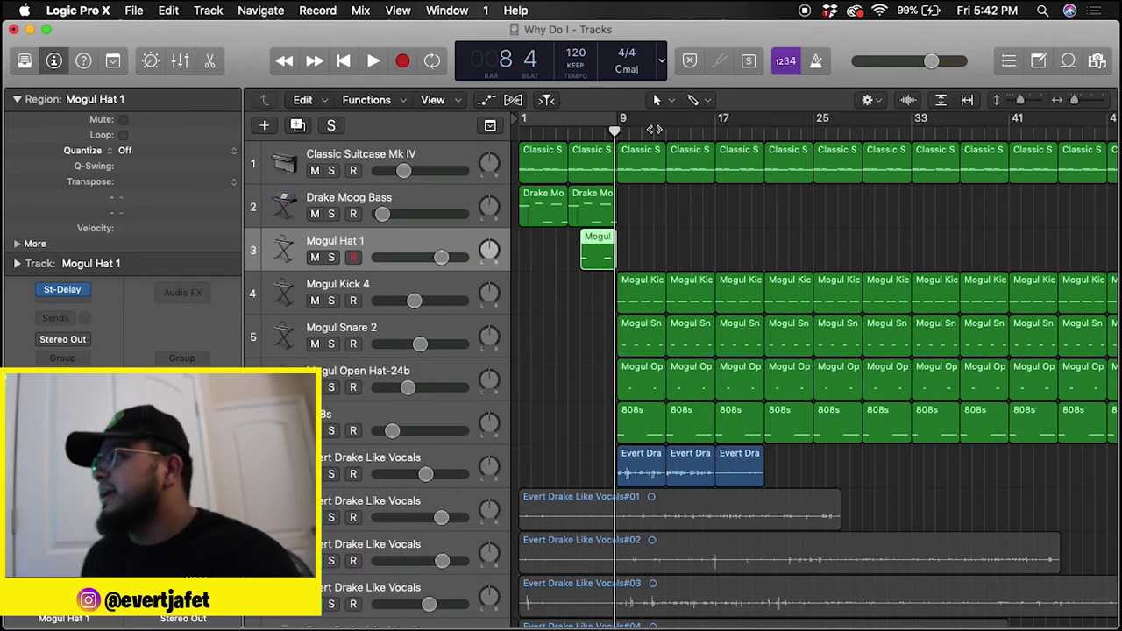
click(433, 63)
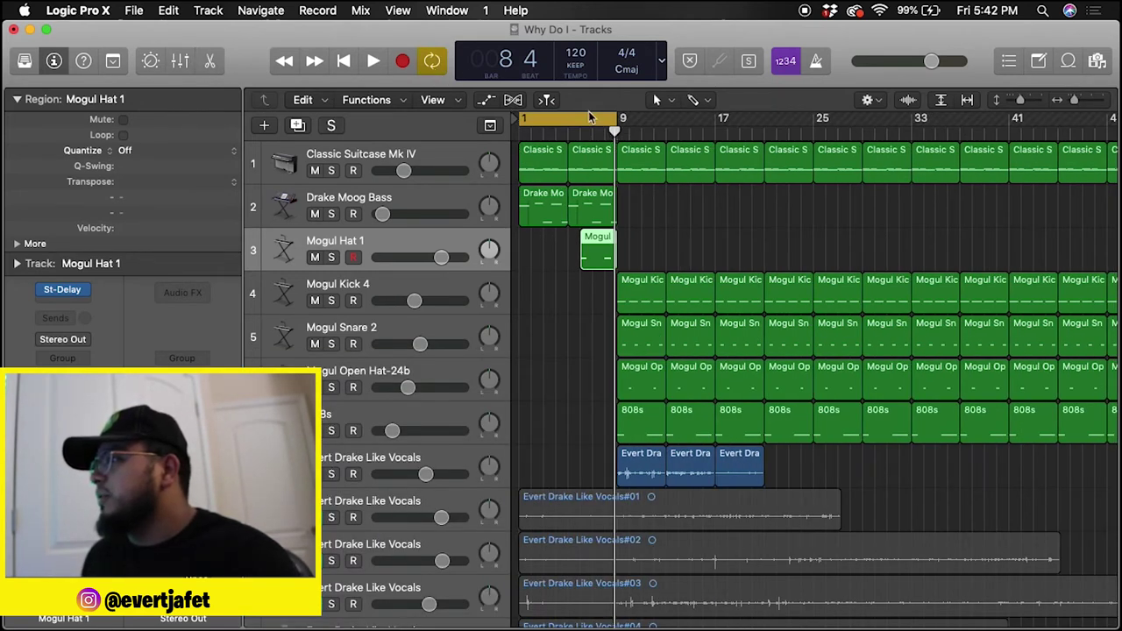
drag(587, 117, 653, 92)
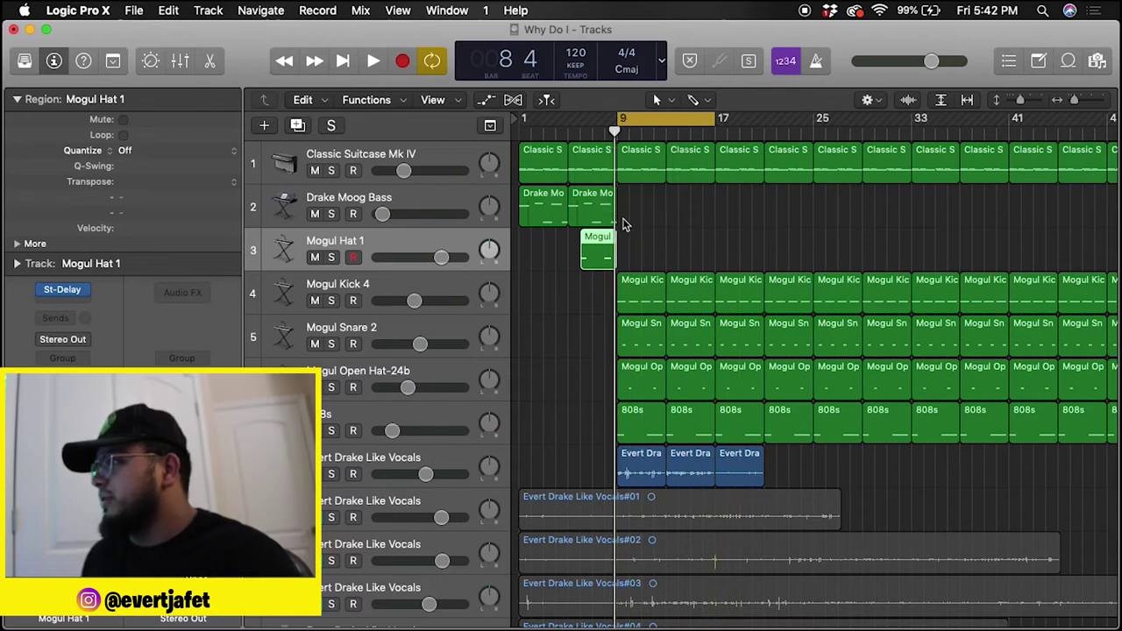
scroll(624, 224, up, 5)
drag(672, 128, 672, 127)
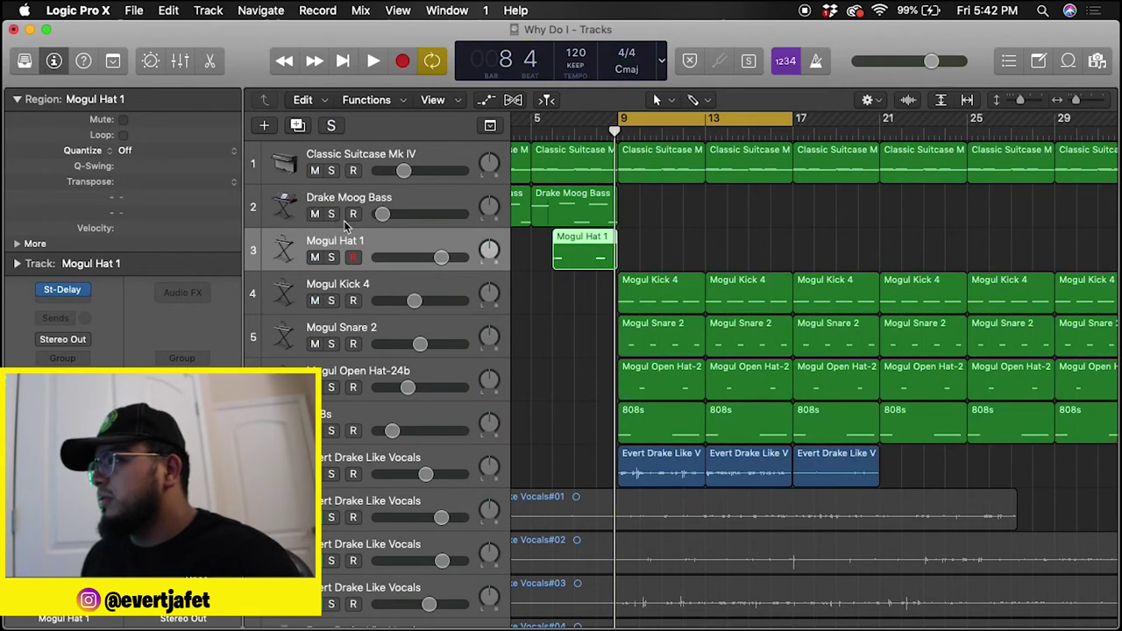
Step: Mute Mogul Snare 2, Mogul Open Hat-24b, 808s and the vocal track, and zoom in
drag(315, 345, 317, 431)
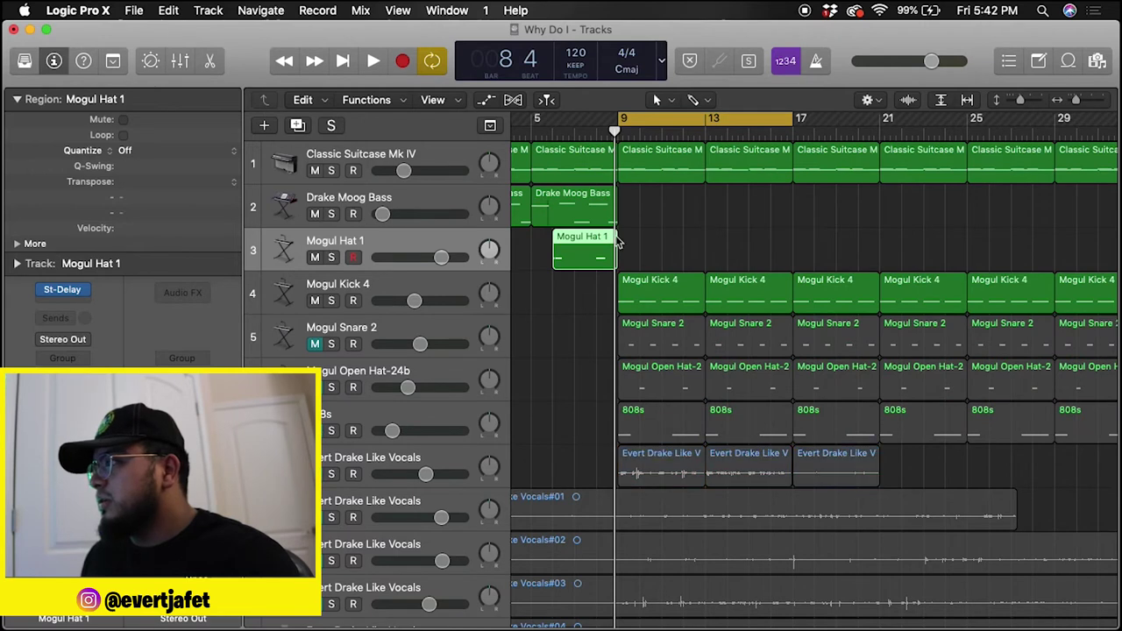
scroll(603, 244, right, 3)
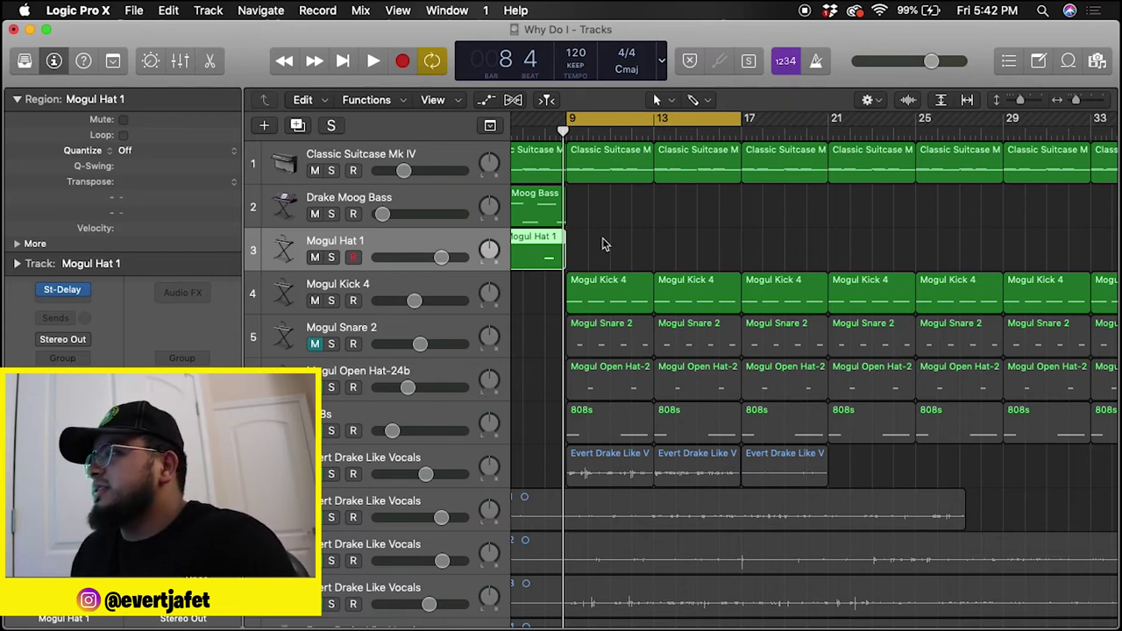
key(super+Right)
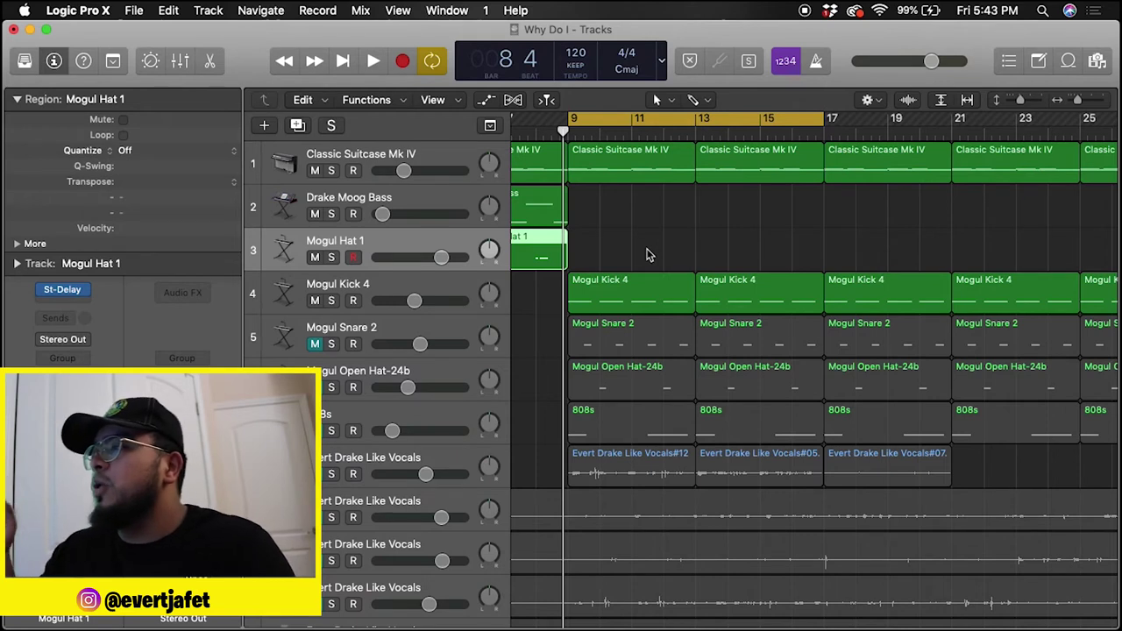
key(space)
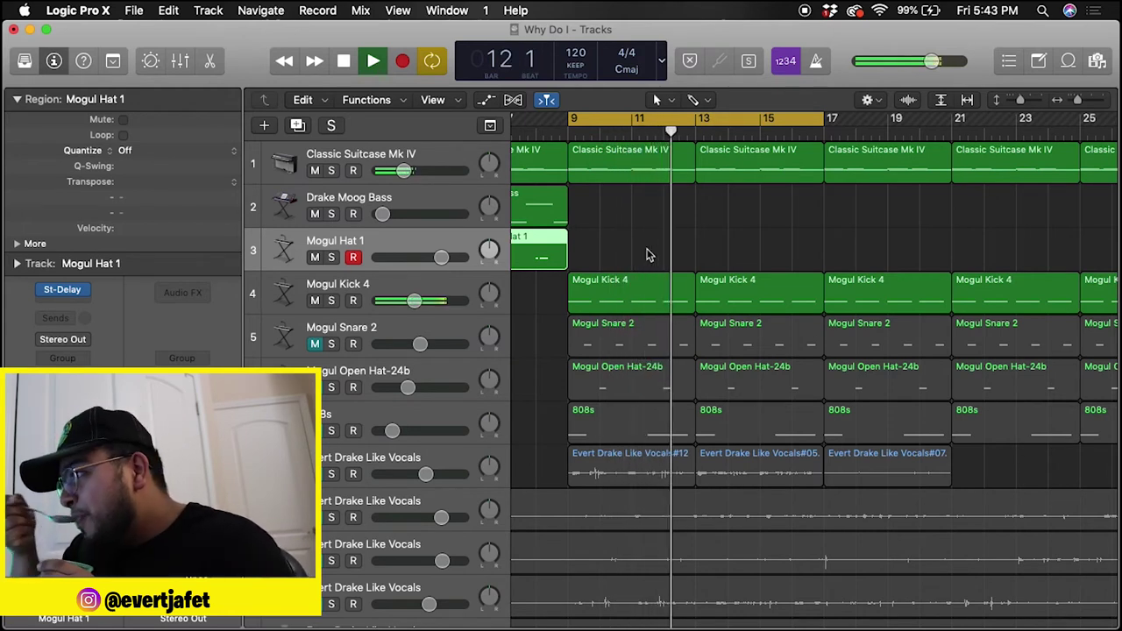
key(space)
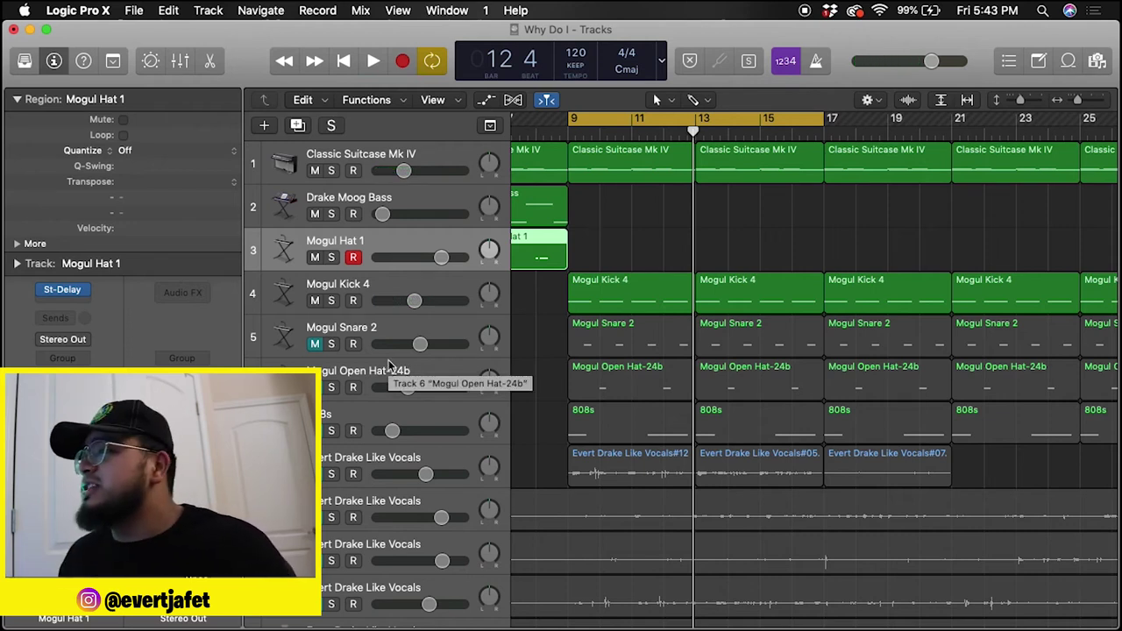
Step: Toggle solo on Mogul Snare 2 and inspect its region's notes in the note editor
click(332, 345)
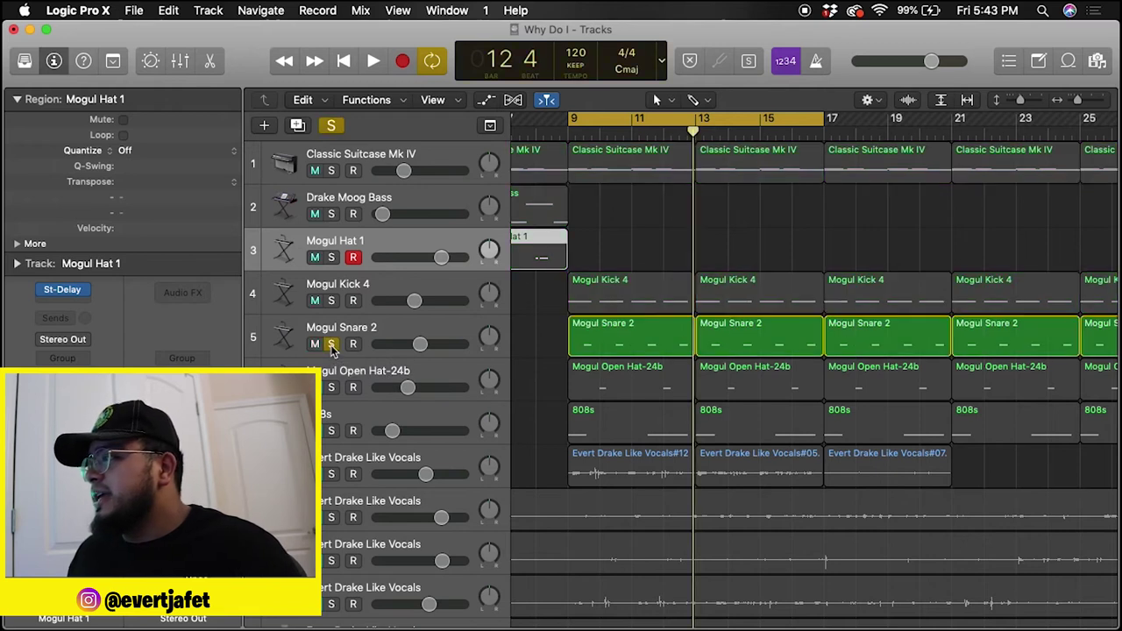
click(331, 344)
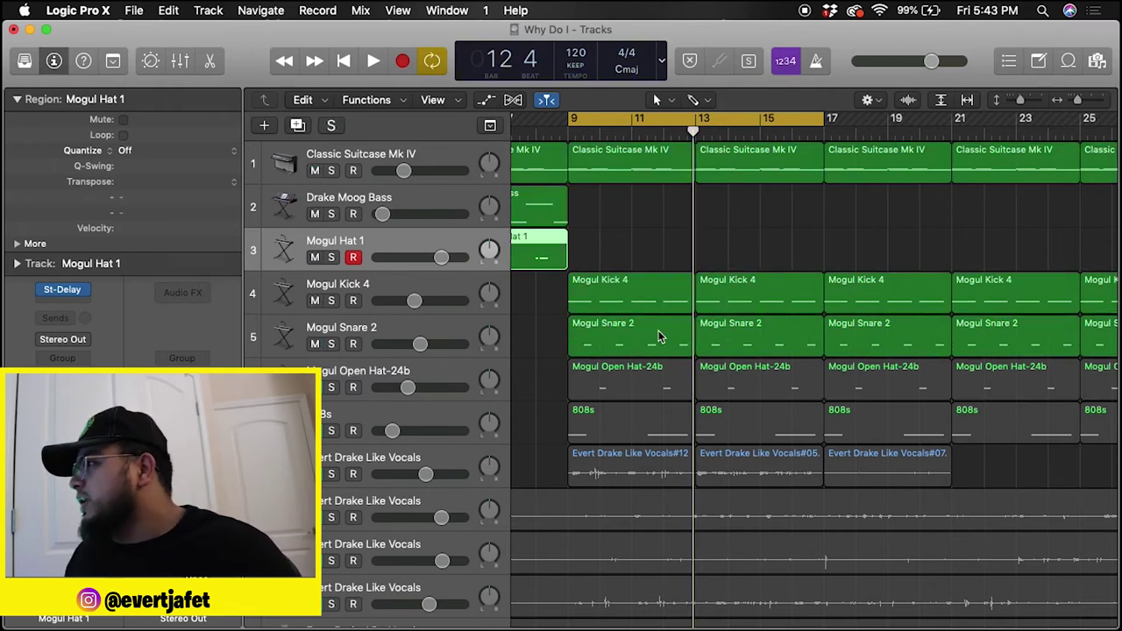
scroll(721, 340, up, 5)
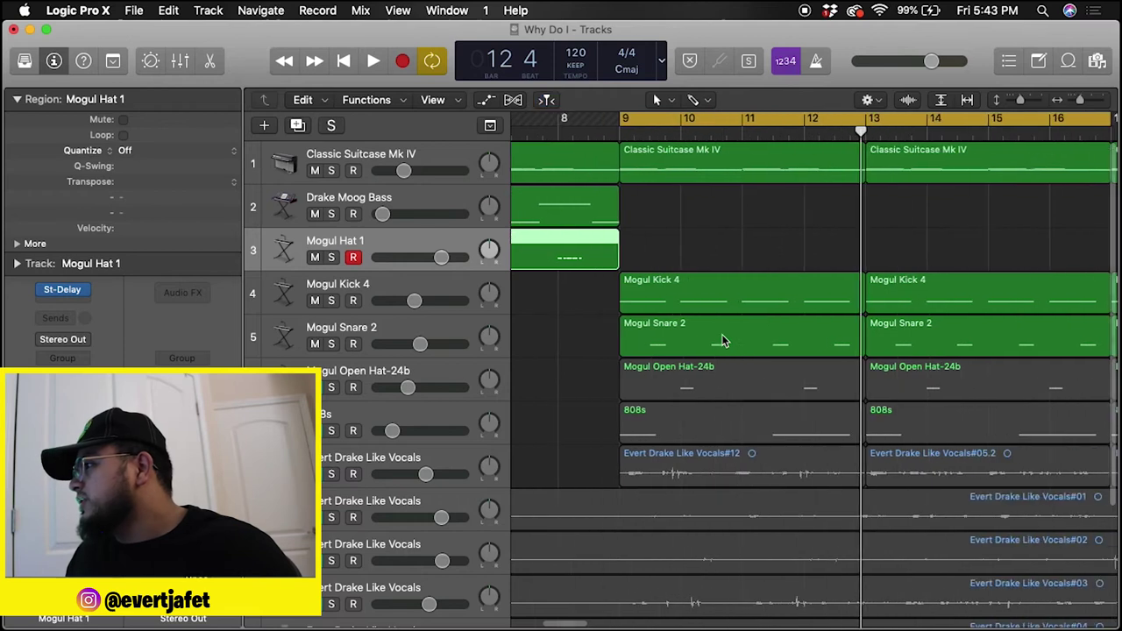
double_click(848, 336)
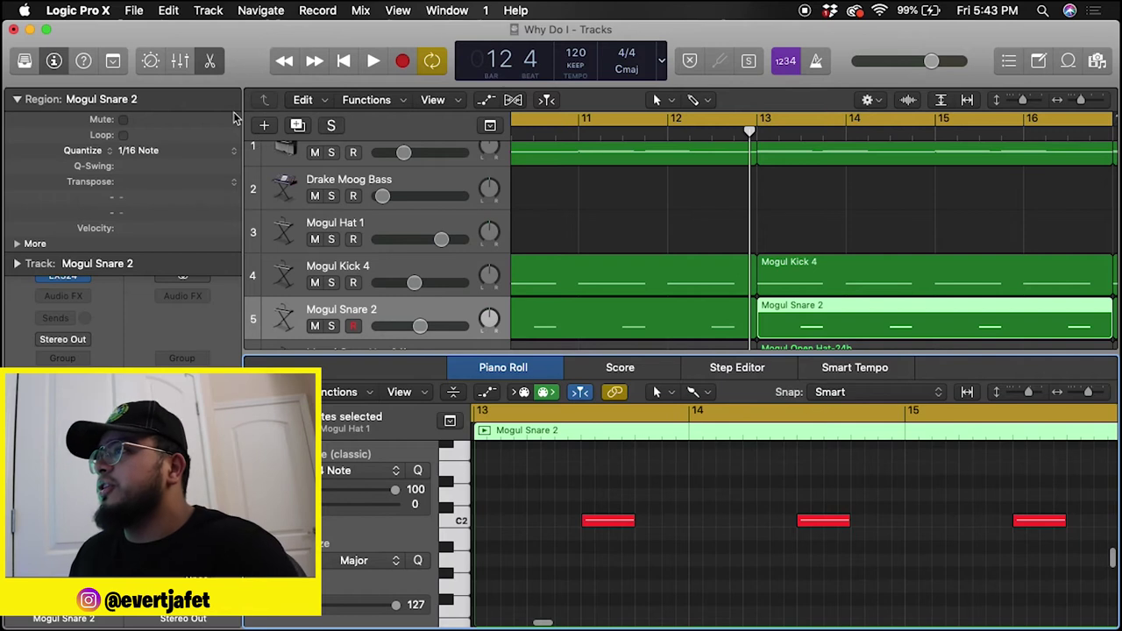
click(211, 62)
Step: Play the snare with the piano chords and kick from bar 9, then stop
scroll(739, 281, down, 6)
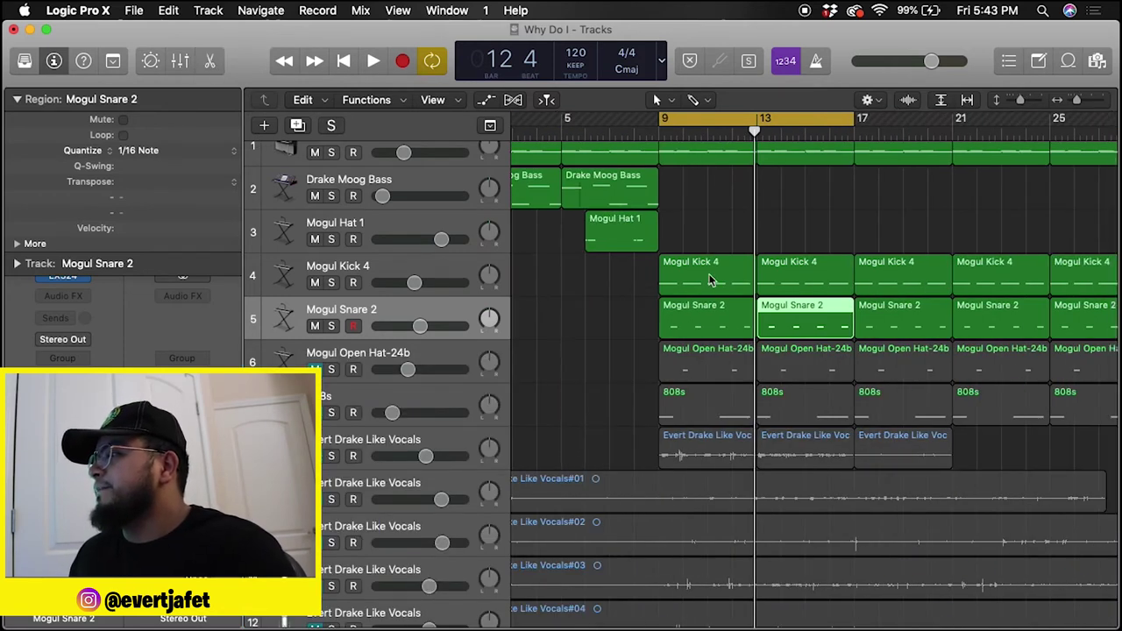
key(space)
click(735, 220)
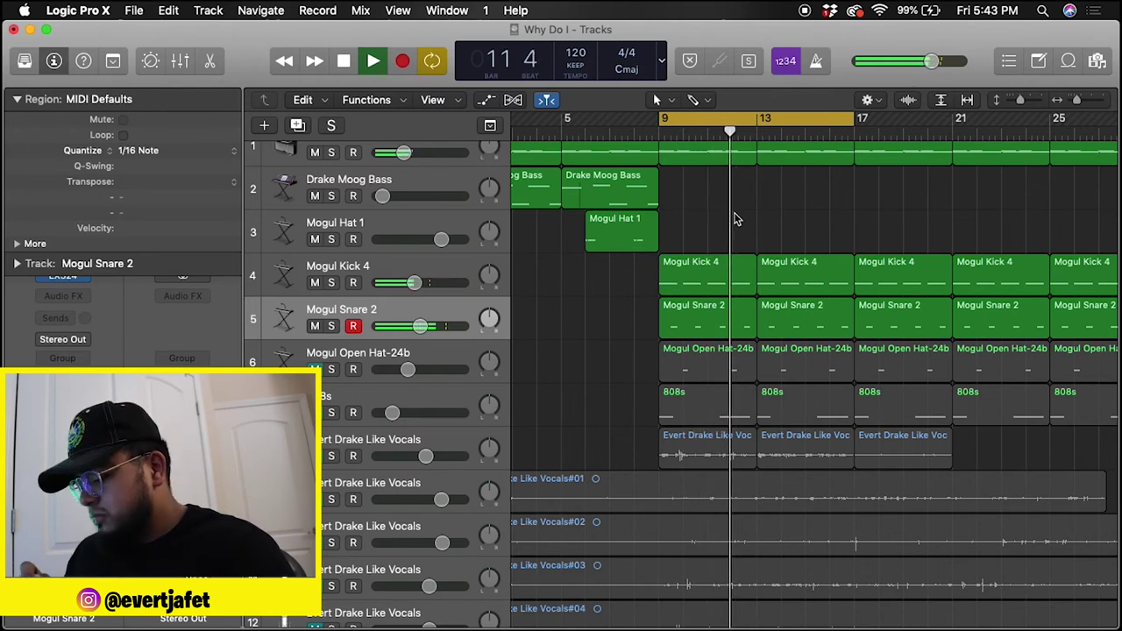
key(space)
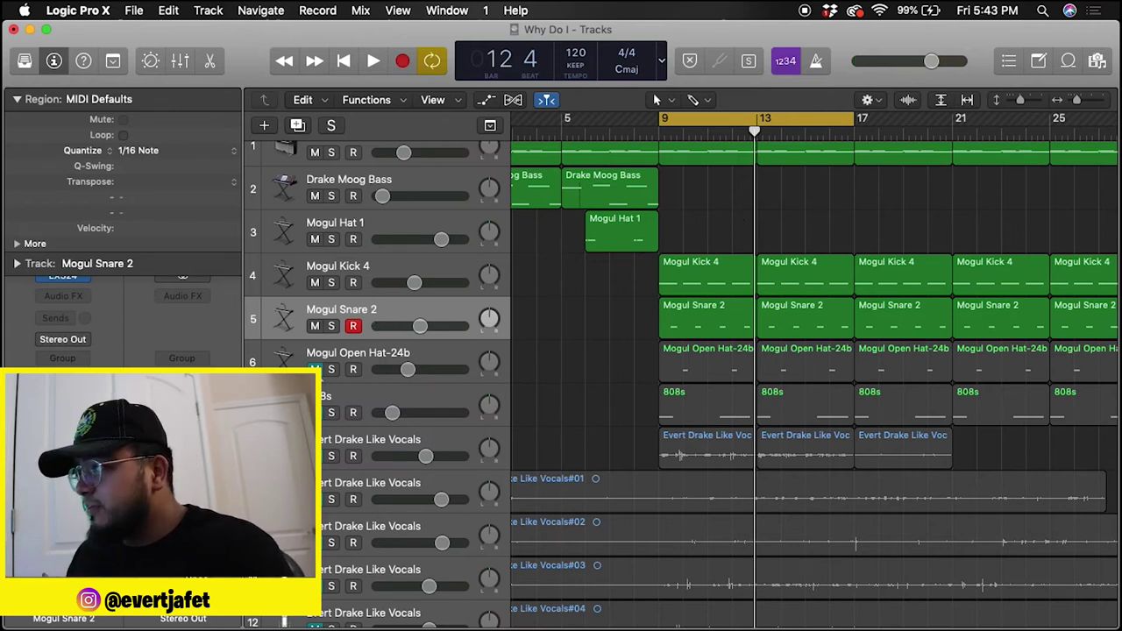
click(315, 369)
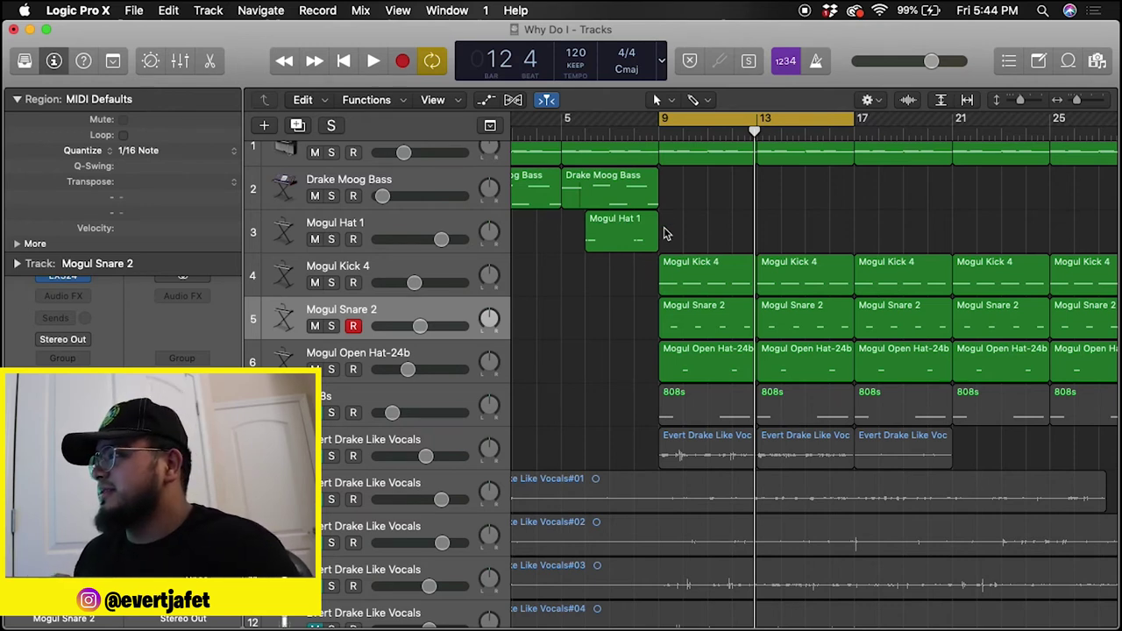
key(space)
scroll(718, 268, up, 5)
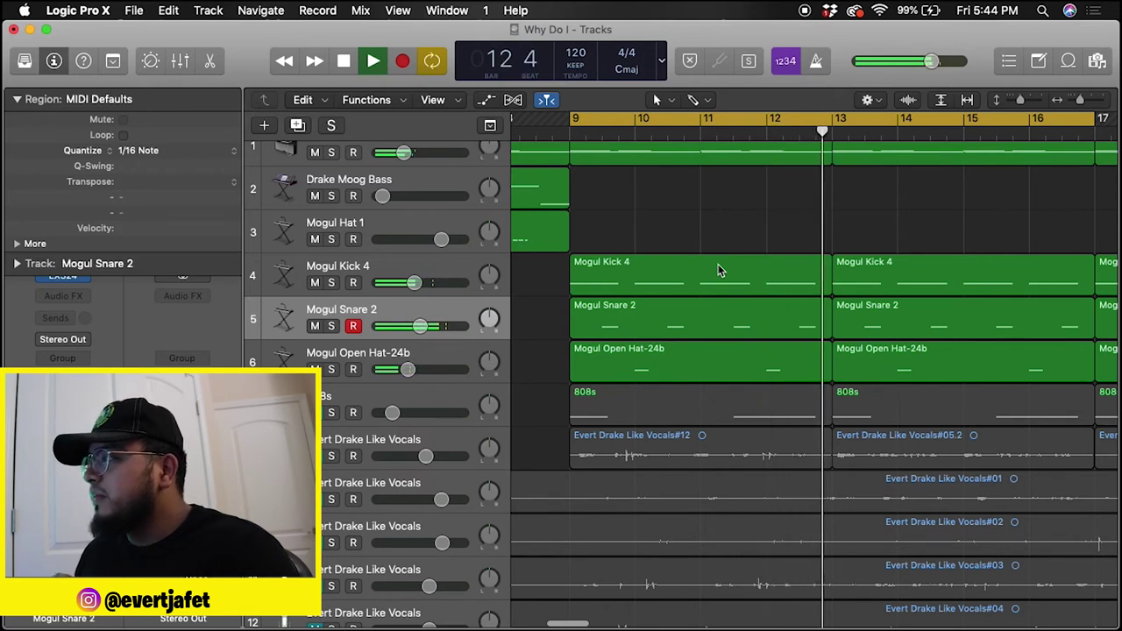
key(space)
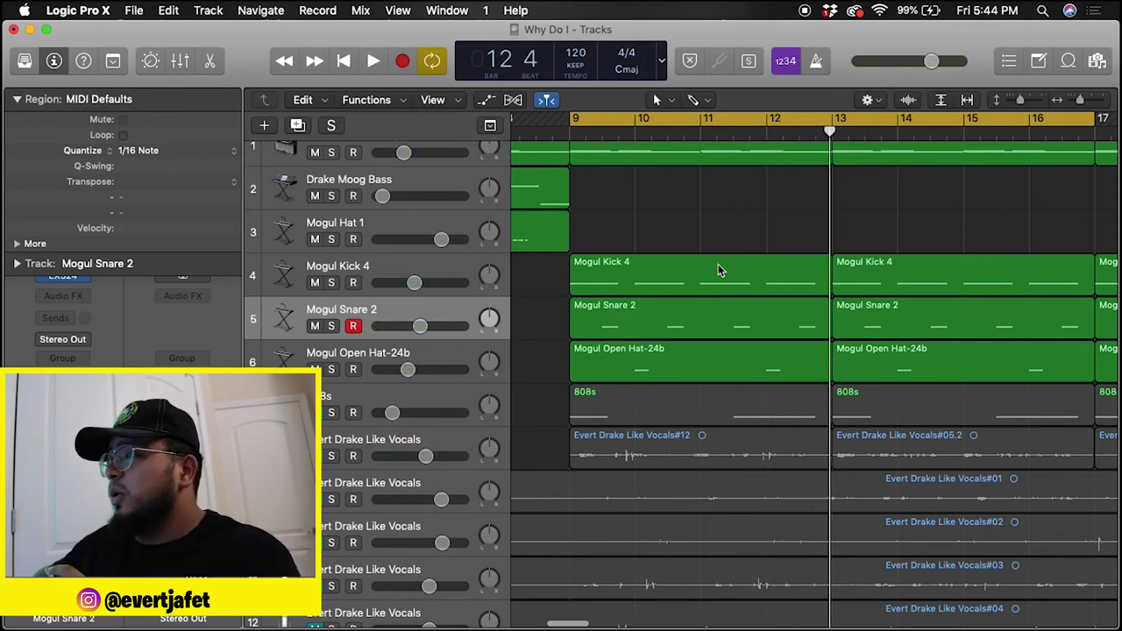
key(space)
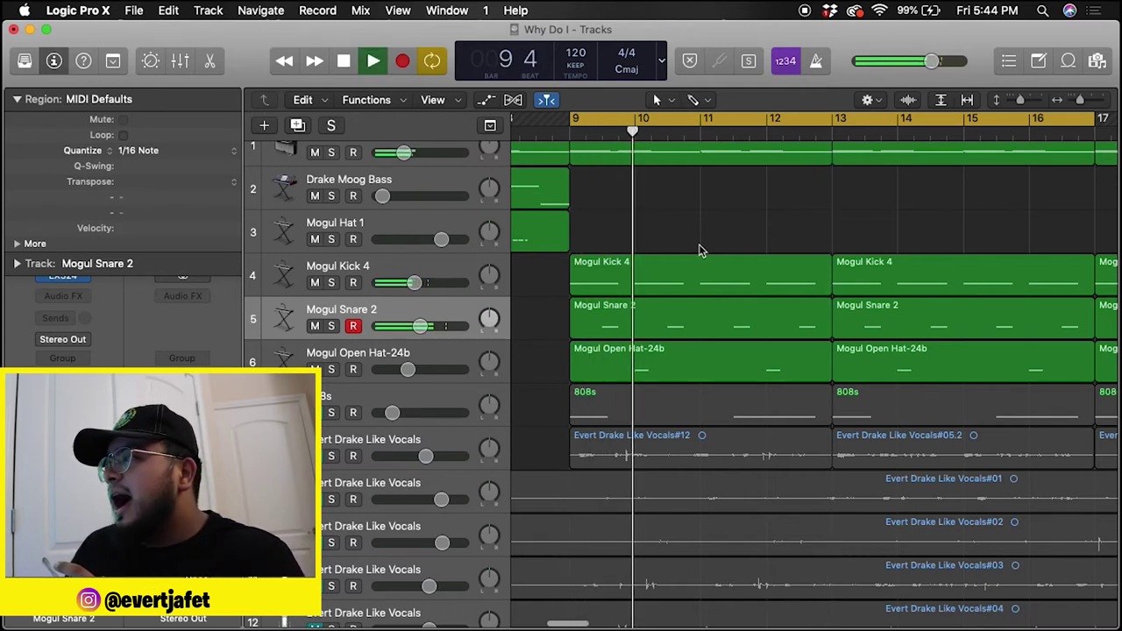
key(space)
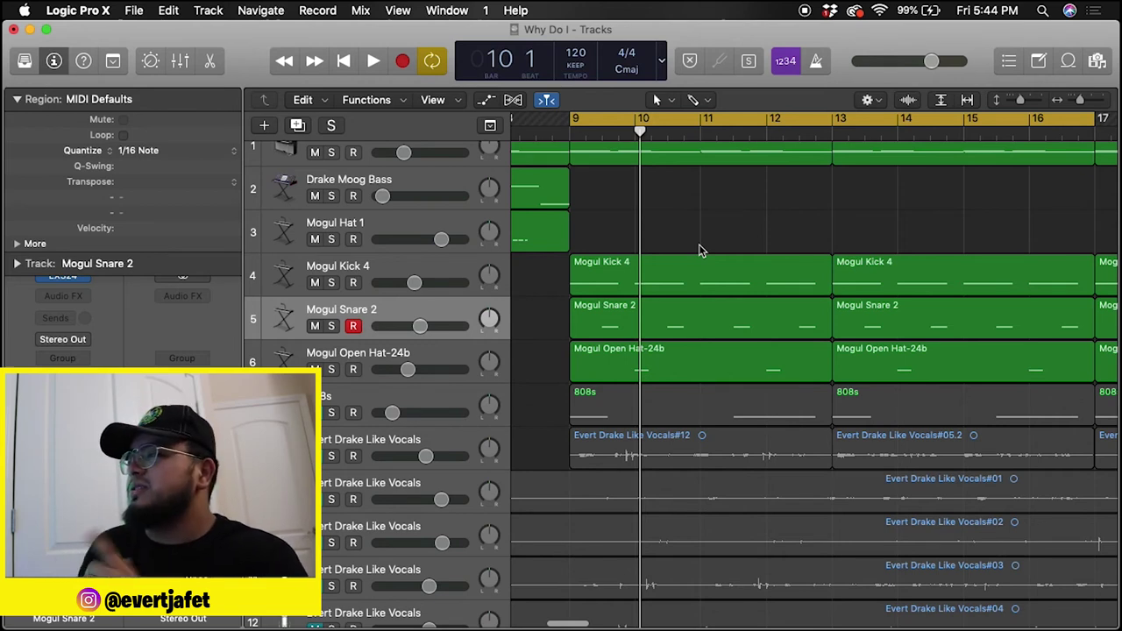
key(space)
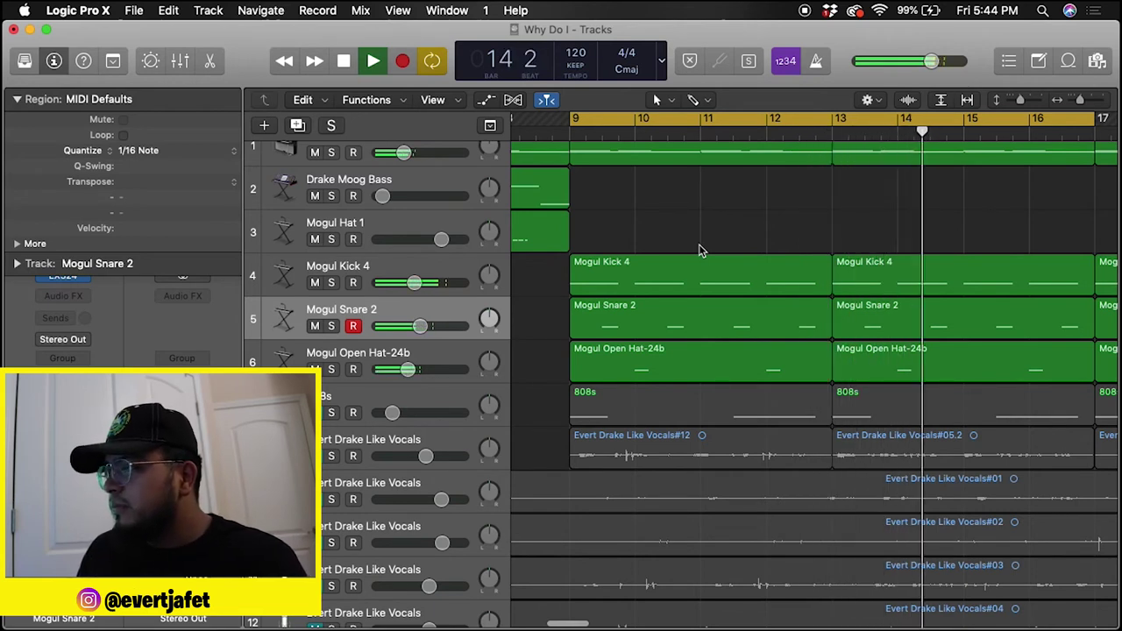
key(space)
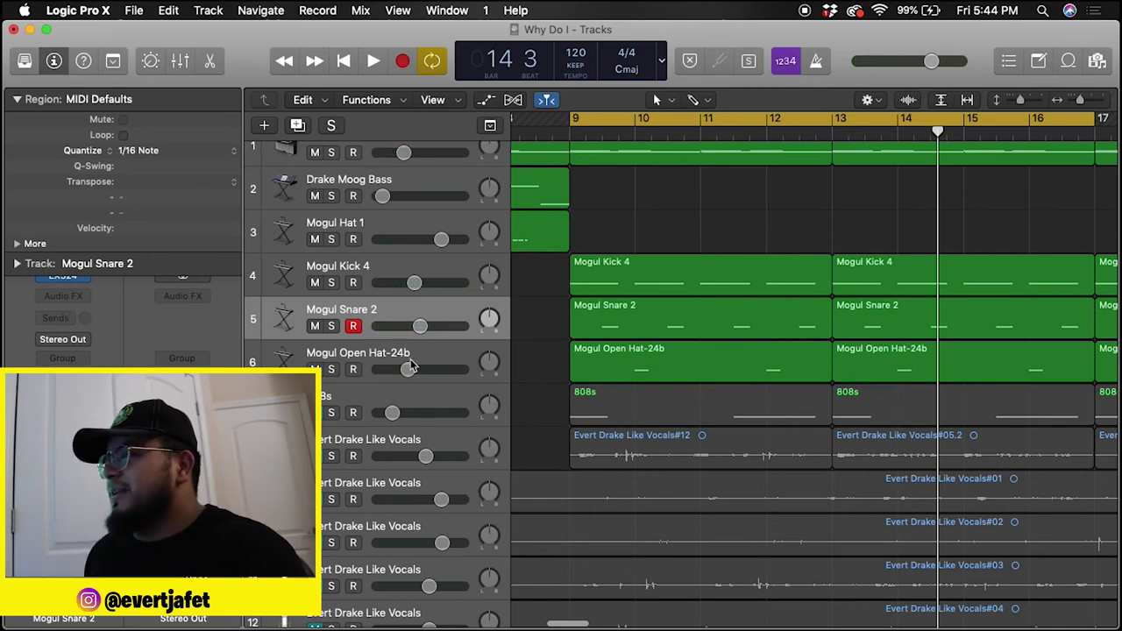
click(324, 397)
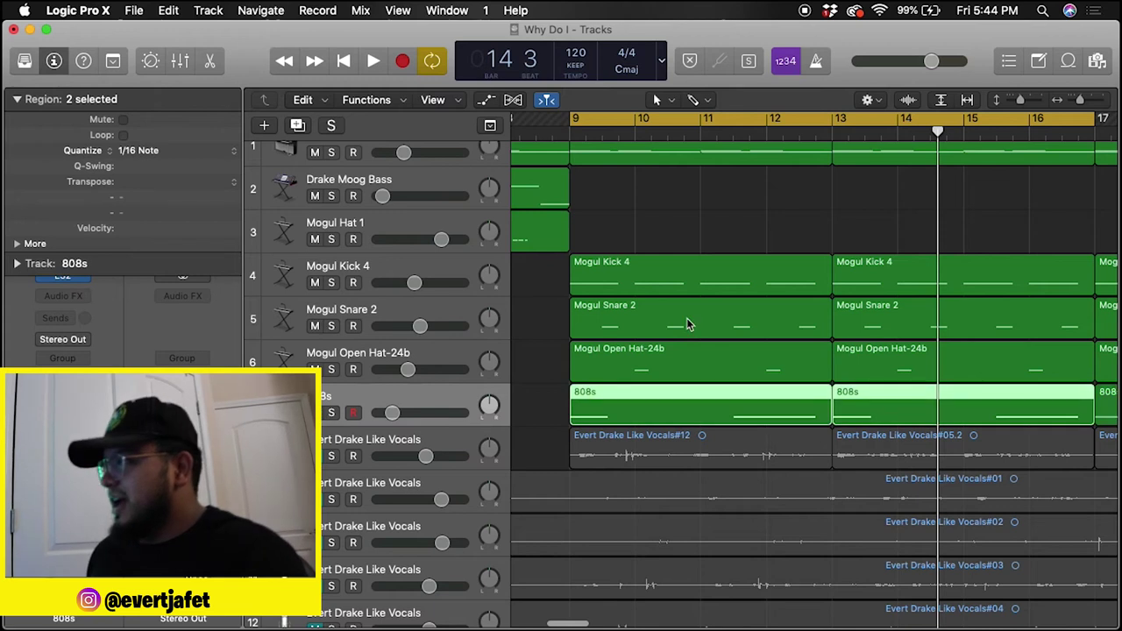
key(super+Left)
click(571, 129)
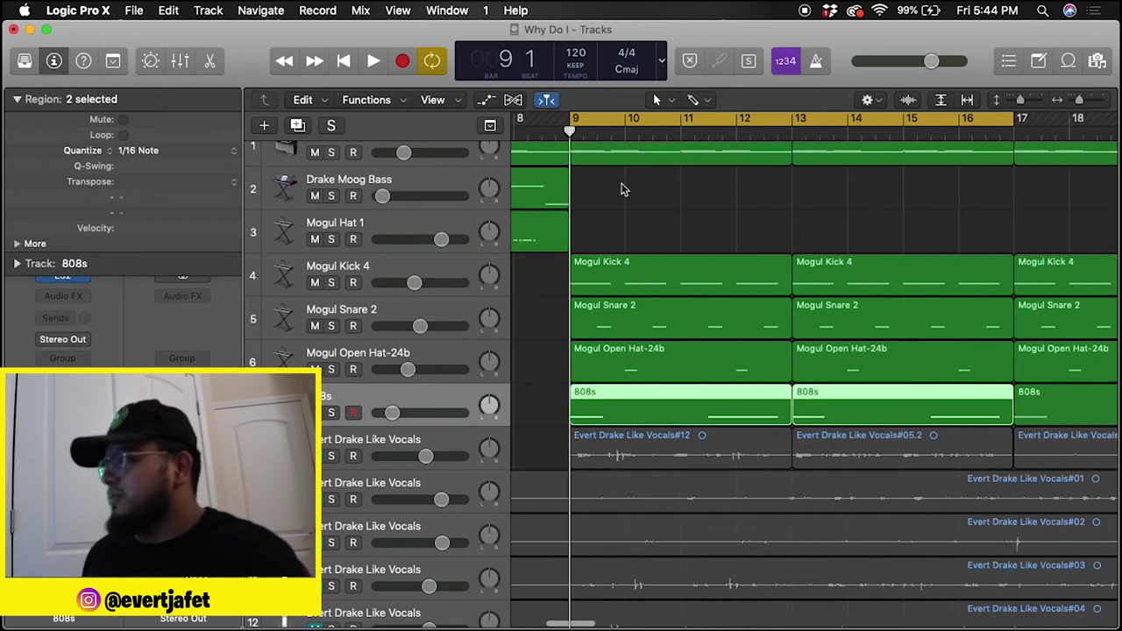
key(super+Left)
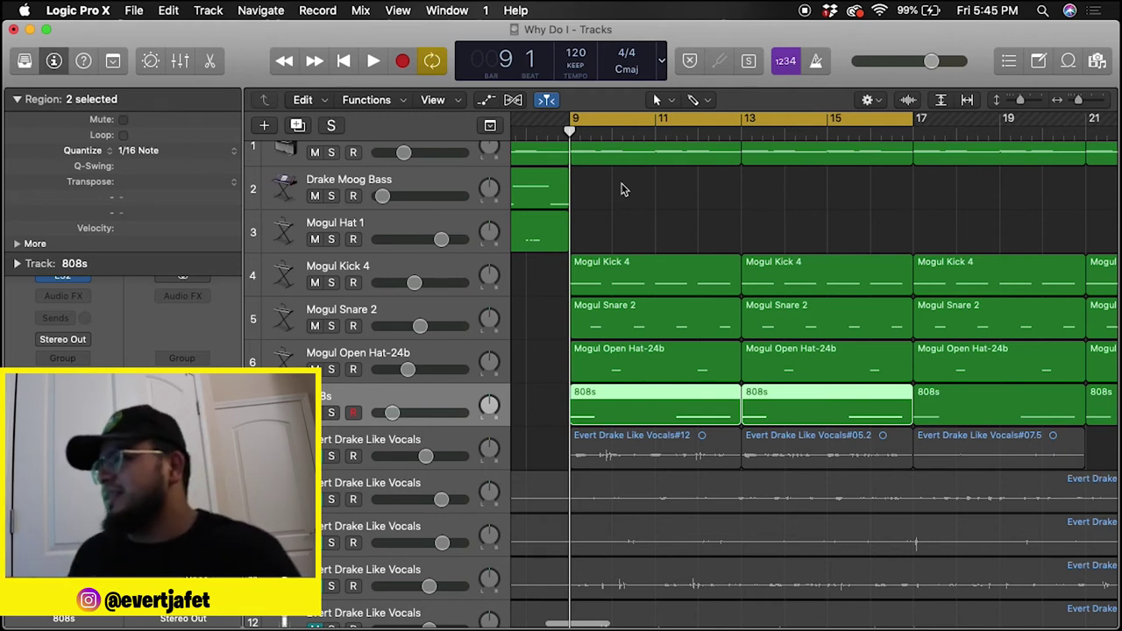
key(space)
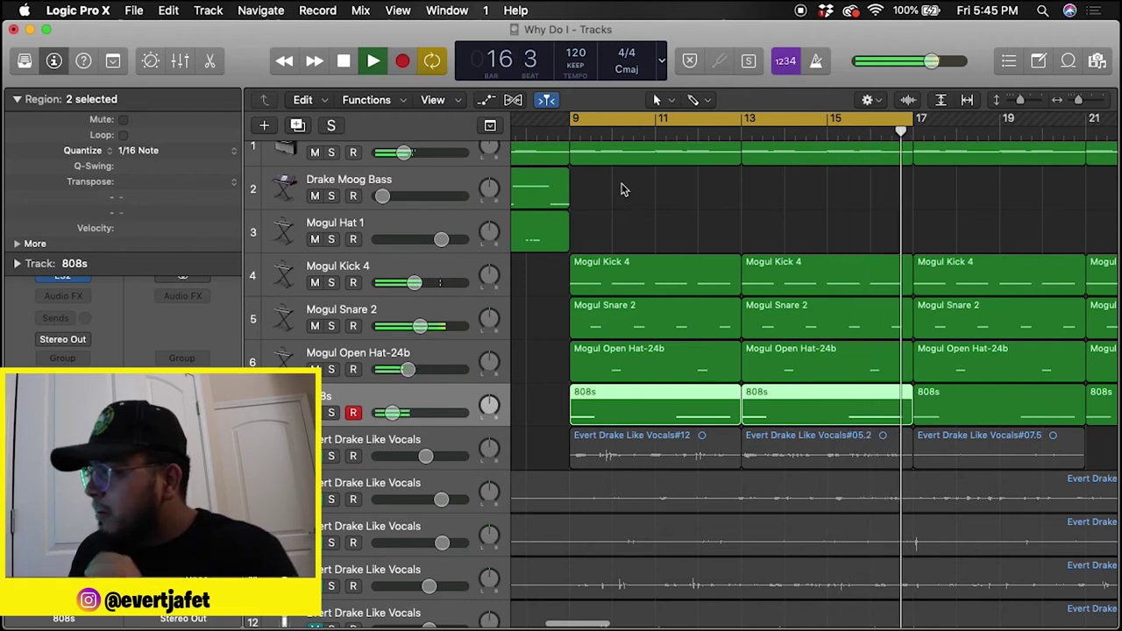
key(space)
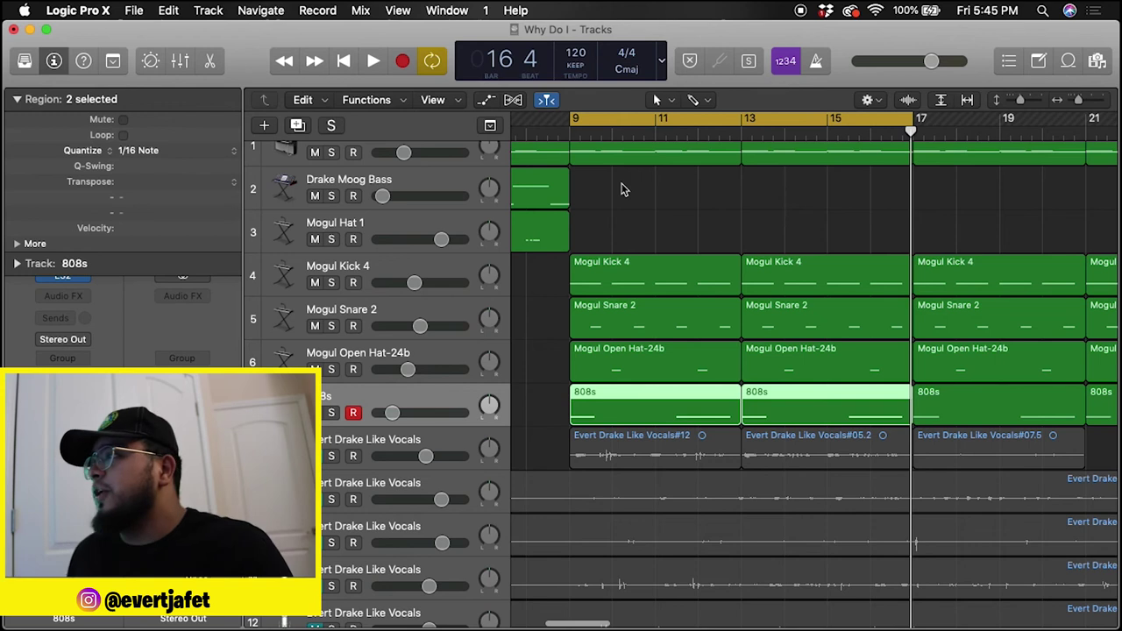
key(super+Left)
key(super+Left)
key(super+Left)
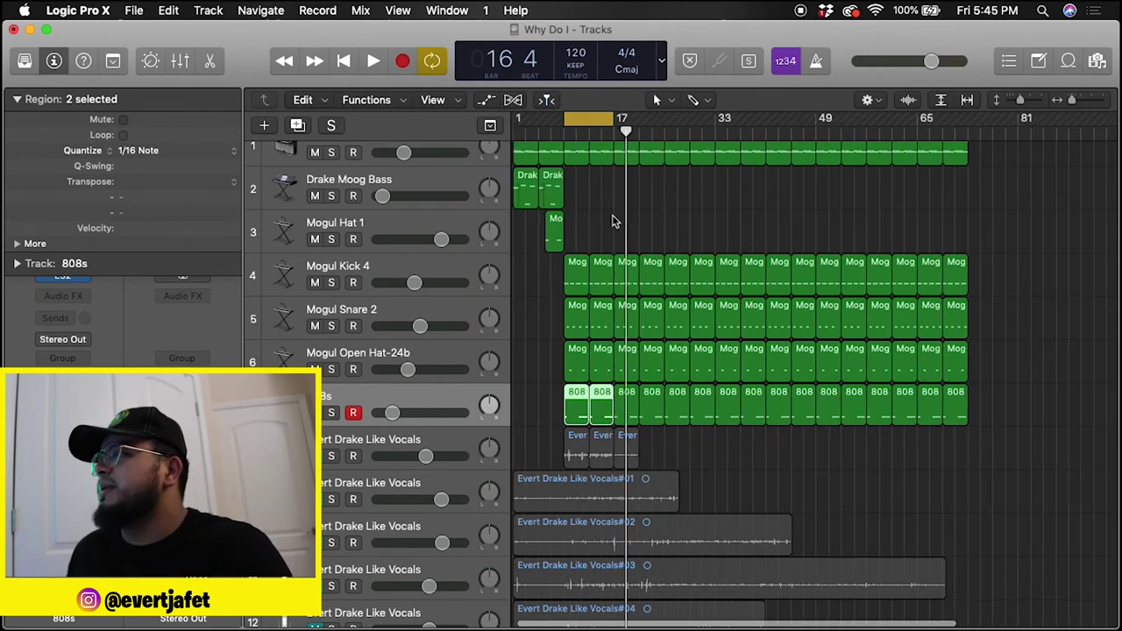
Step: Extend the cycle end to bar 25, turn Cycle off, and return to the project start
key(super+Right)
drag(560, 118, 514, 118)
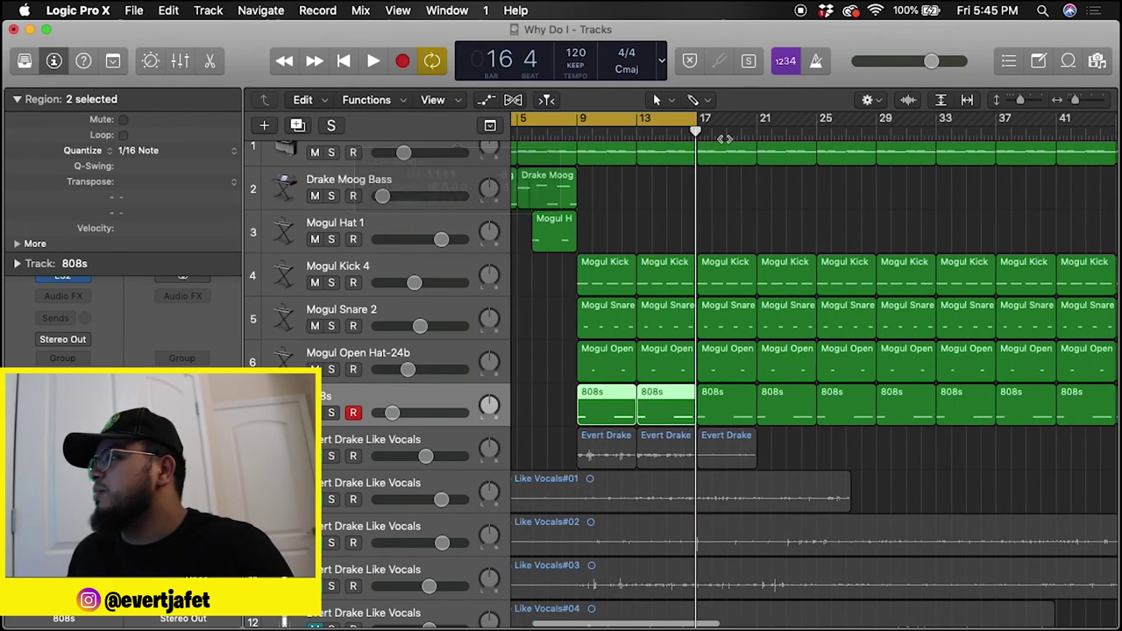
key(super+Left)
key(super+Left)
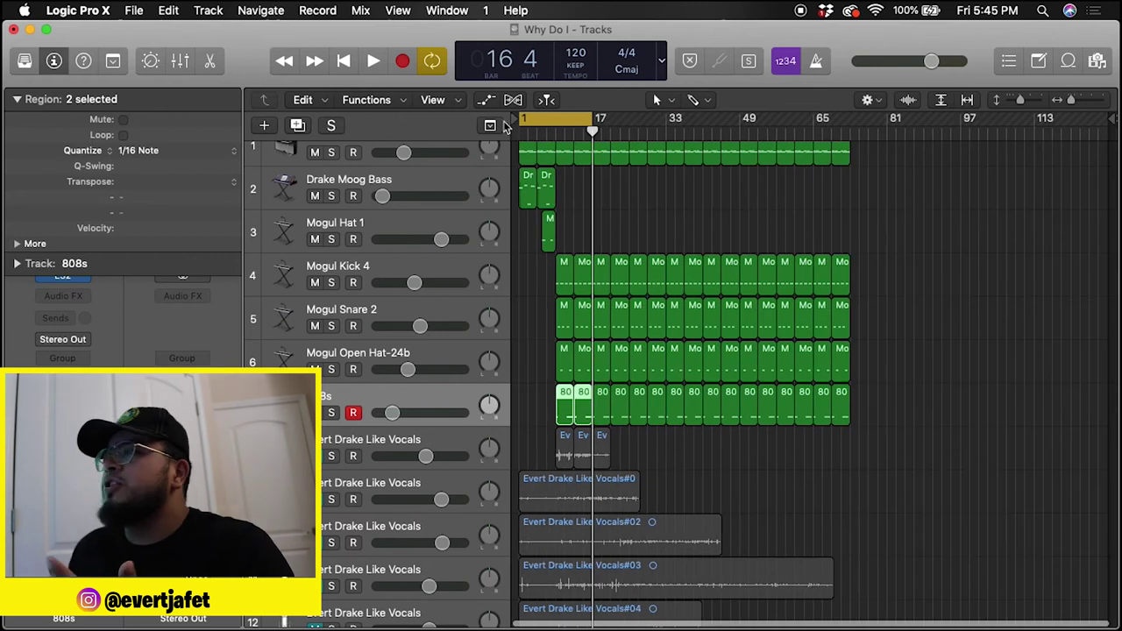
key(super+Right)
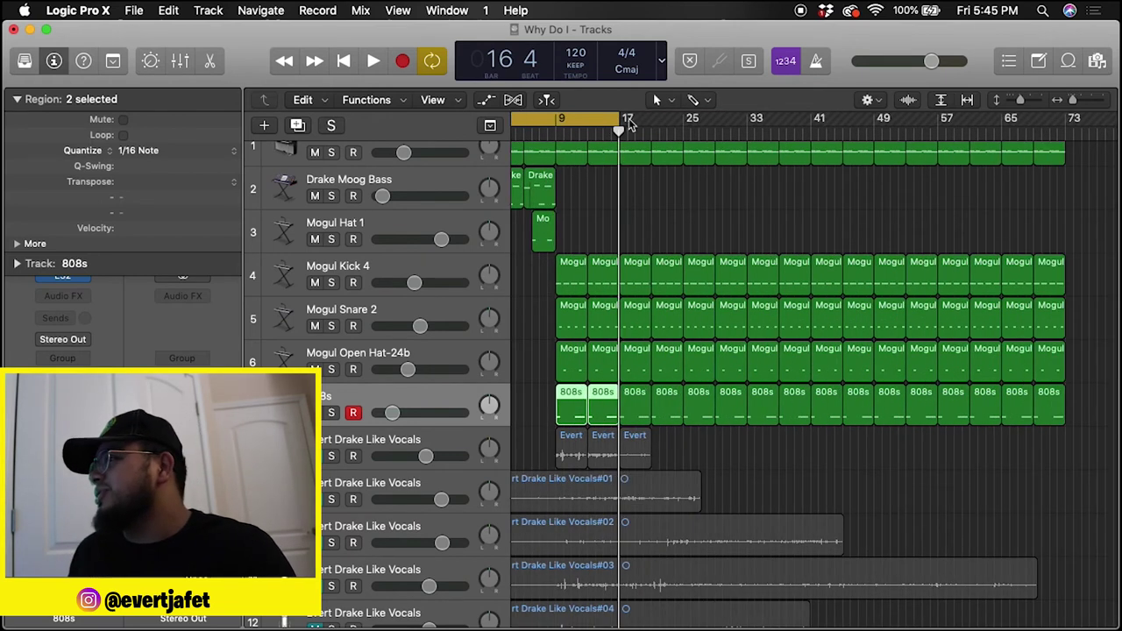
drag(620, 118, 683, 118)
key(super+Right)
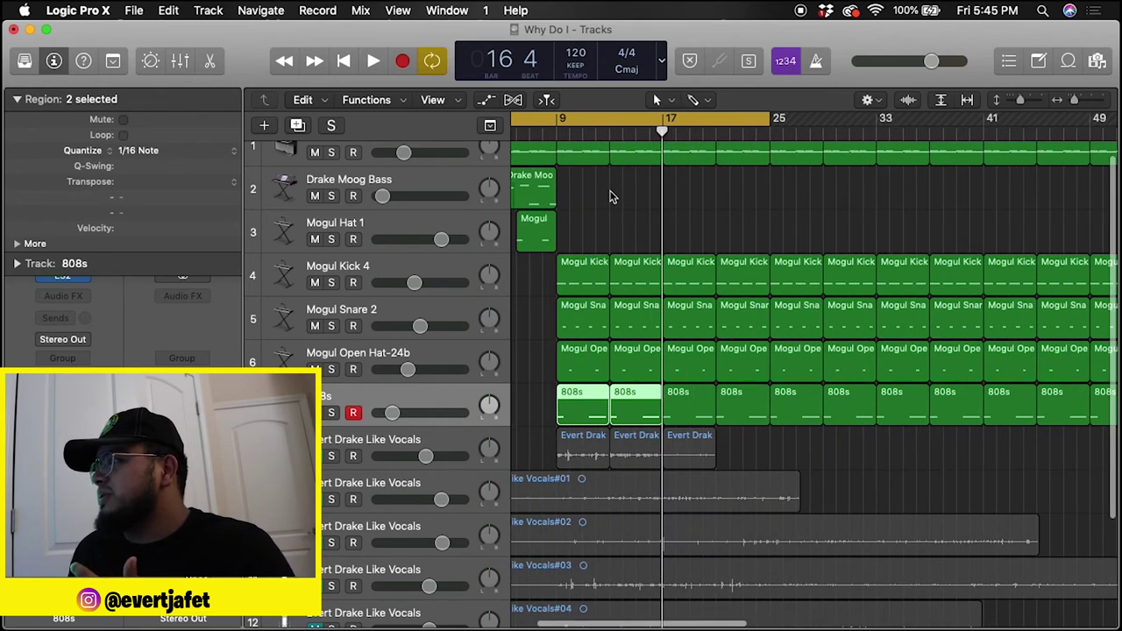
key(z)
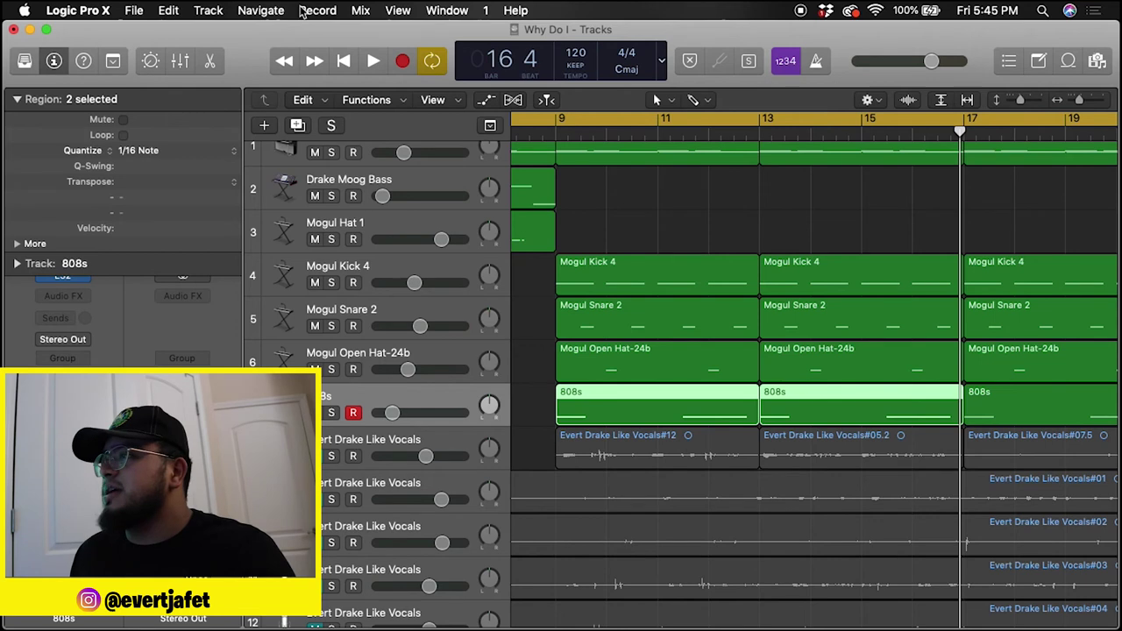
click(419, 73)
key(z)
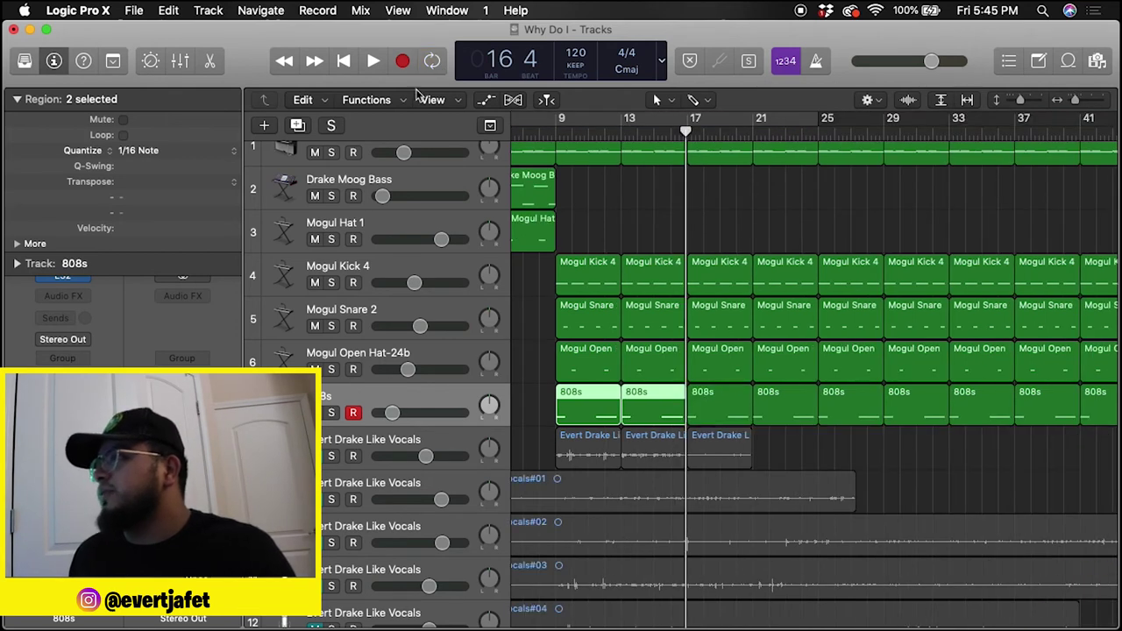
click(348, 72)
key(space)
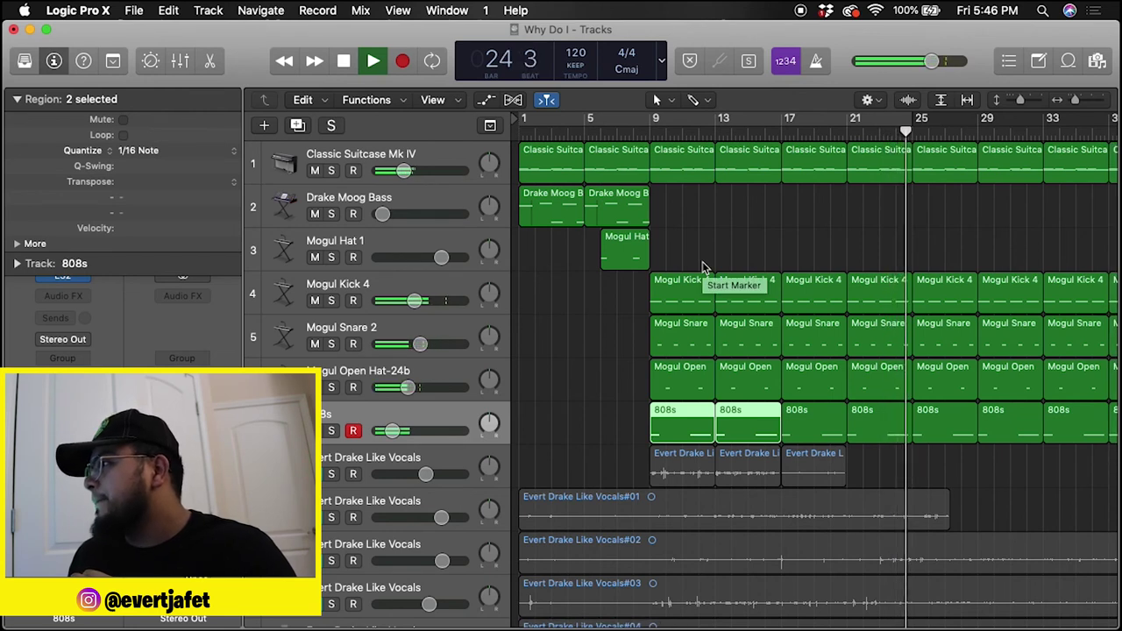
key(space)
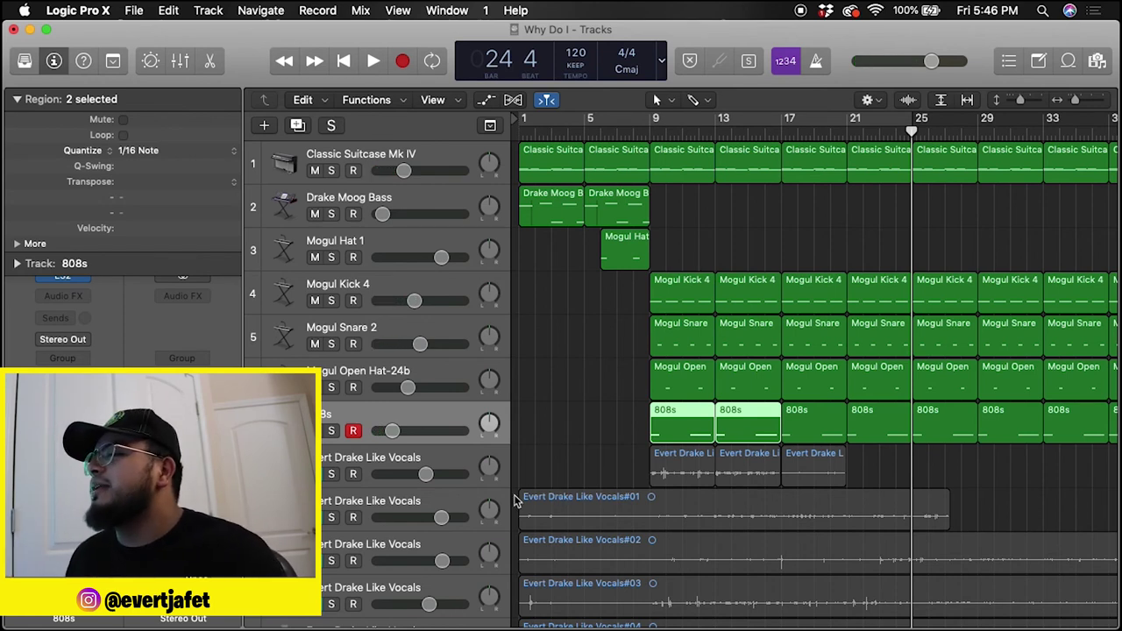
scroll(719, 377, down, 5)
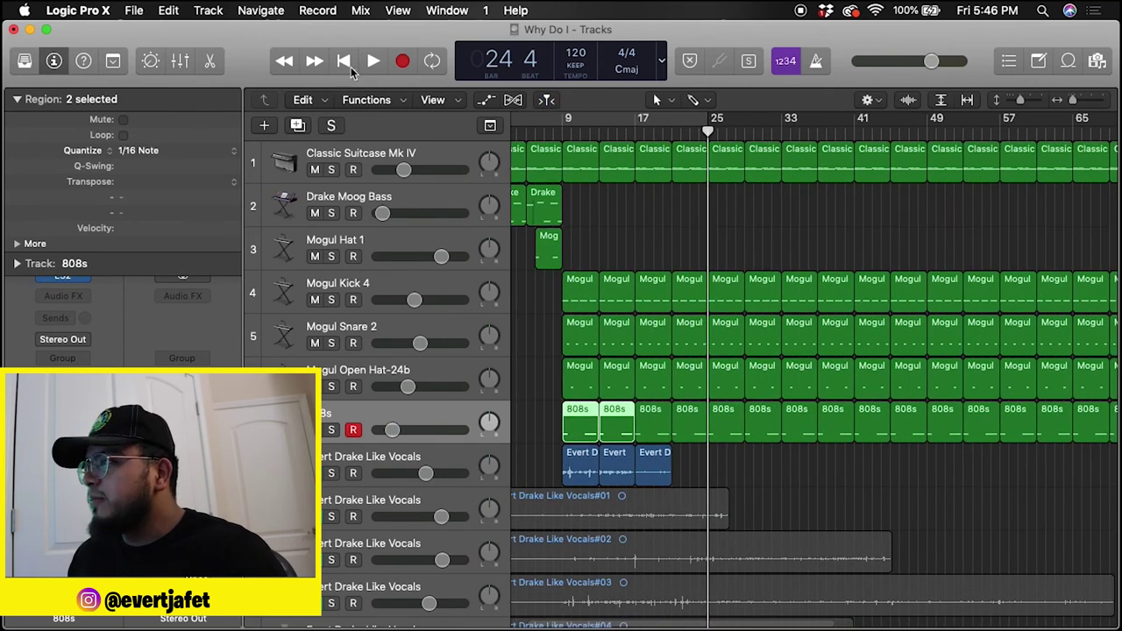
click(350, 68)
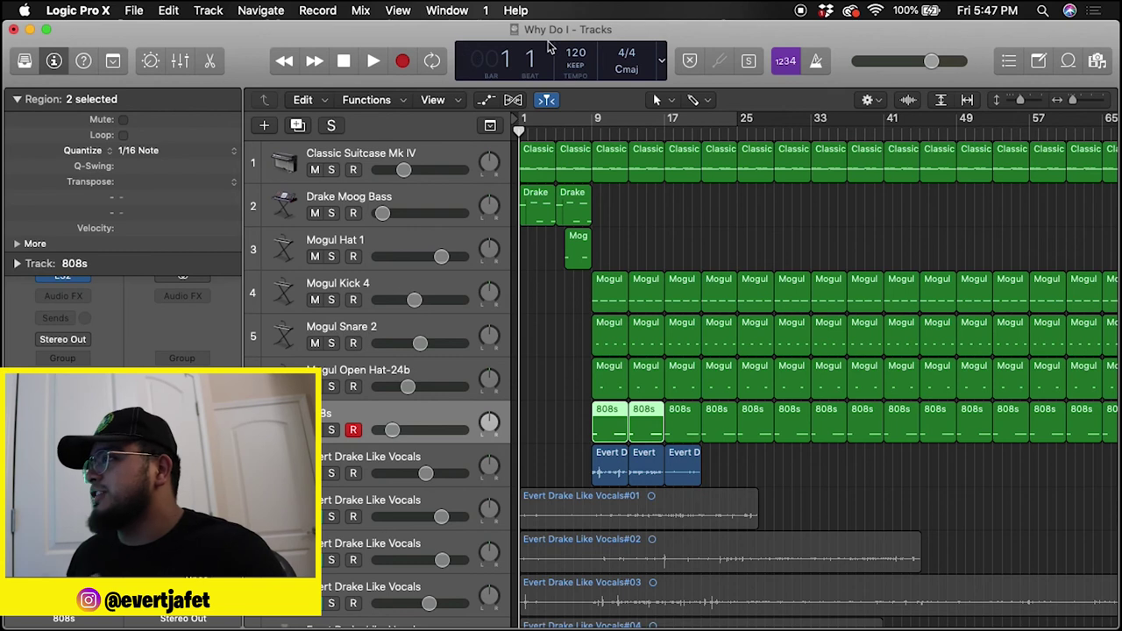
Step: Turn Cycle back on so the loop runs from bar 1
click(433, 60)
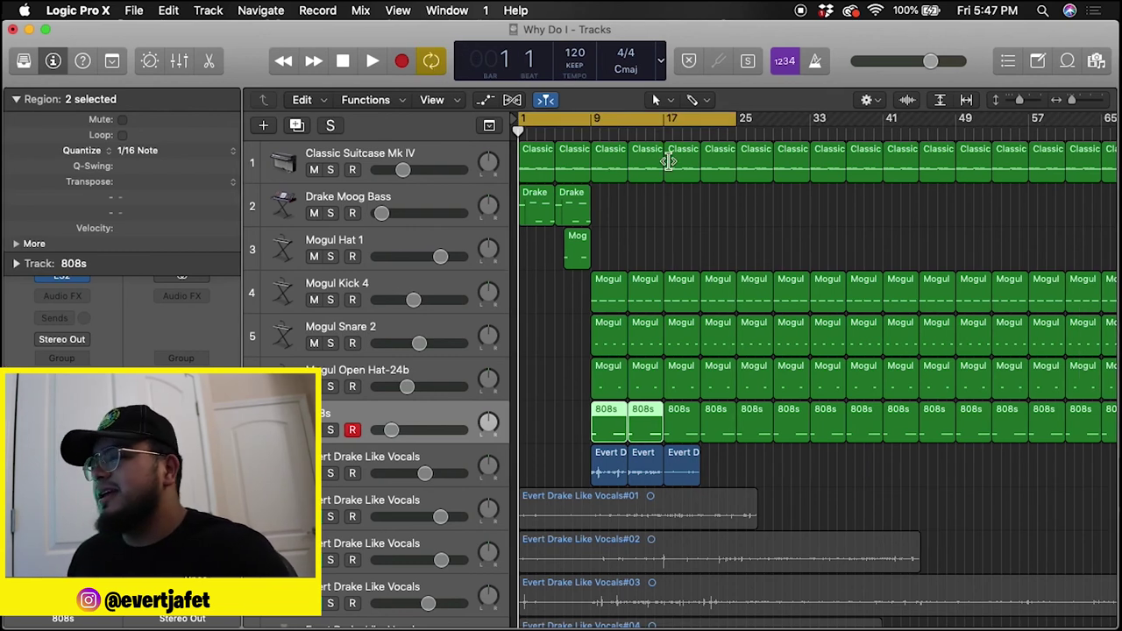